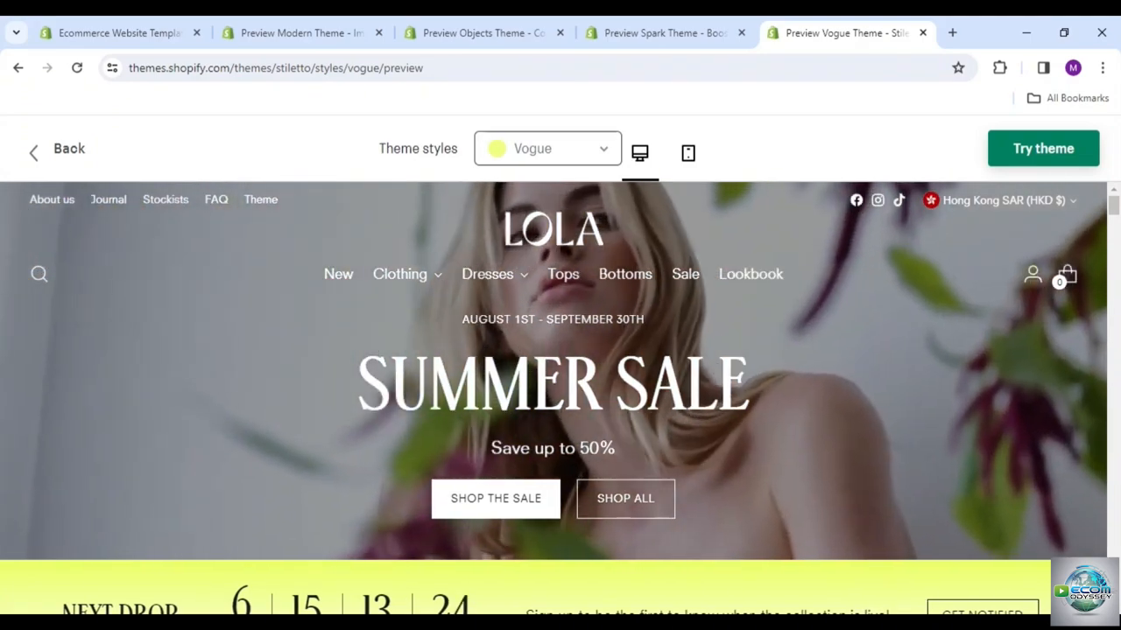
Look over the storefront layouts in the Vogue and Paws theme previews
{"action": "scroll", "coordinate": [1073, 418], "scroll_direction": "down", "scroll_amount": 1}
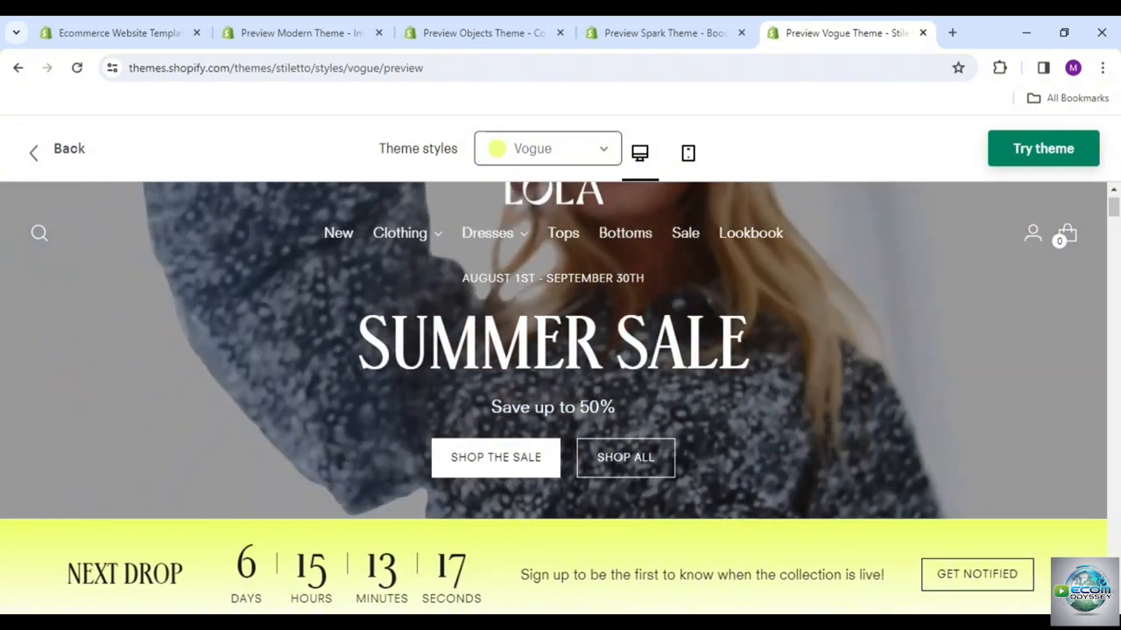
{"action": "scroll", "coordinate": [1075, 419], "scroll_direction": "down", "scroll_amount": 2}
{"action": "scroll", "coordinate": [1075, 420], "scroll_direction": "down", "scroll_amount": 2}
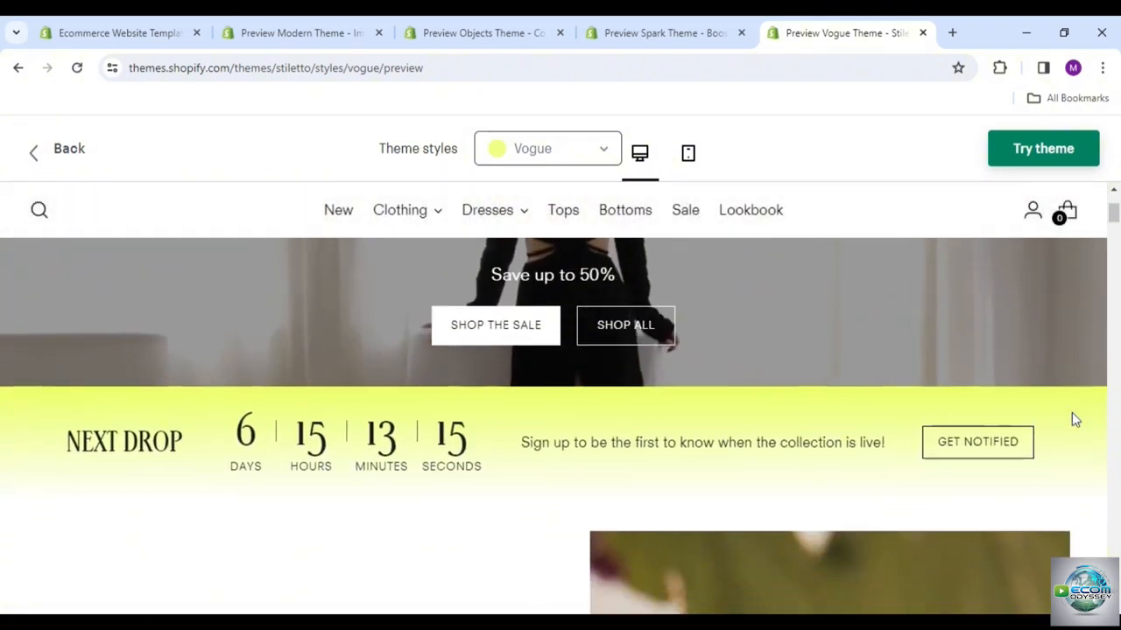
{"action": "scroll", "coordinate": [1075, 419], "scroll_direction": "up", "scroll_amount": 2}
{"action": "scroll", "coordinate": [1075, 419], "scroll_direction": "up", "scroll_amount": 2}
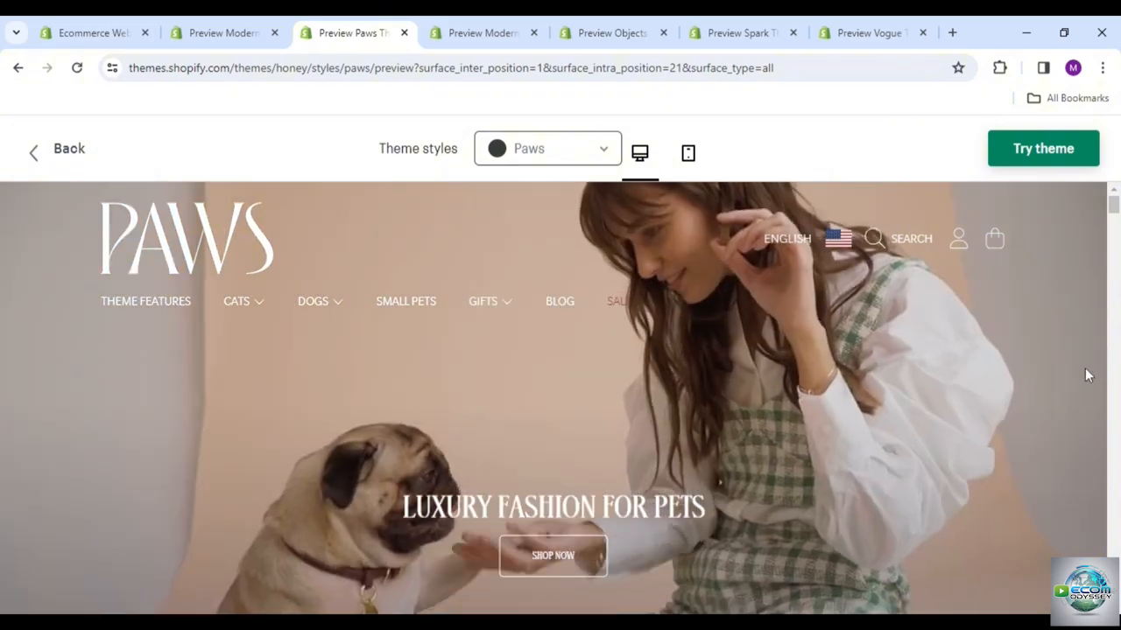
{"action": "scroll", "coordinate": [1085, 372], "scroll_direction": "down", "scroll_amount": 1}
{"action": "scroll", "coordinate": [1085, 375], "scroll_direction": "down", "scroll_amount": 3}
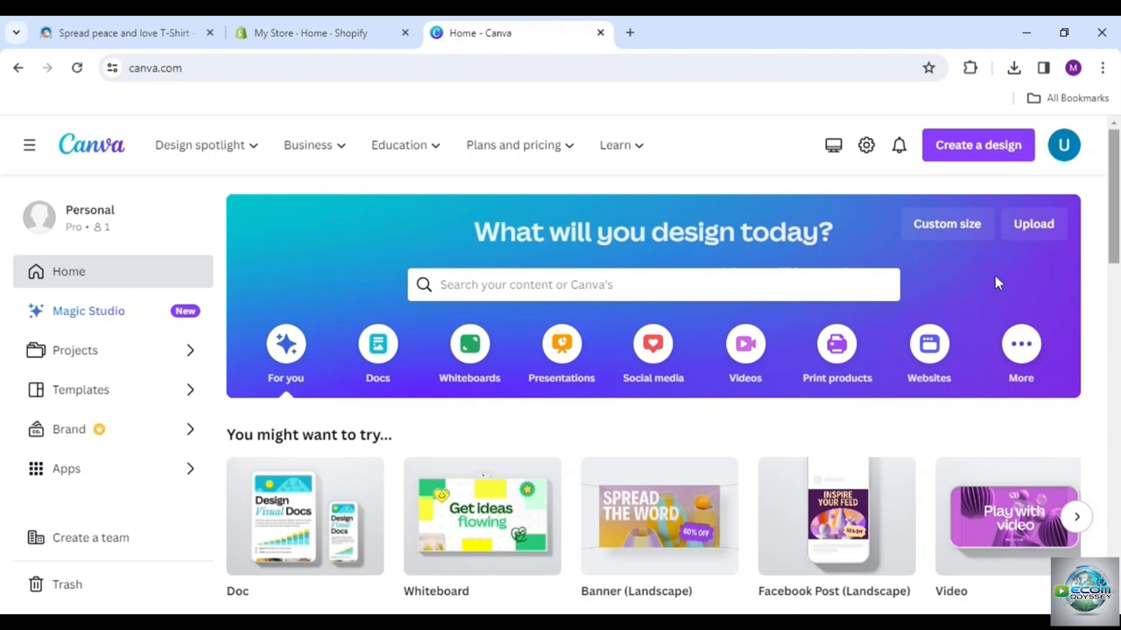
Create a new Canva design with a custom size of 1600 × 900 px
{"action": "left_click", "coordinate": [940, 230]}
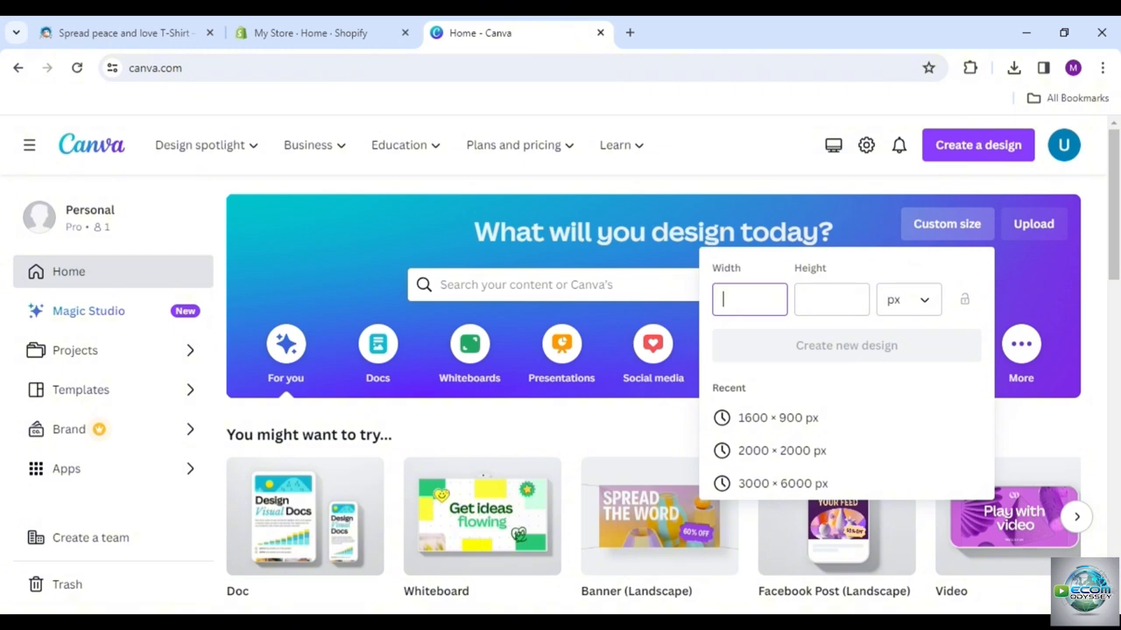
{"action": "type", "text": "1600"}
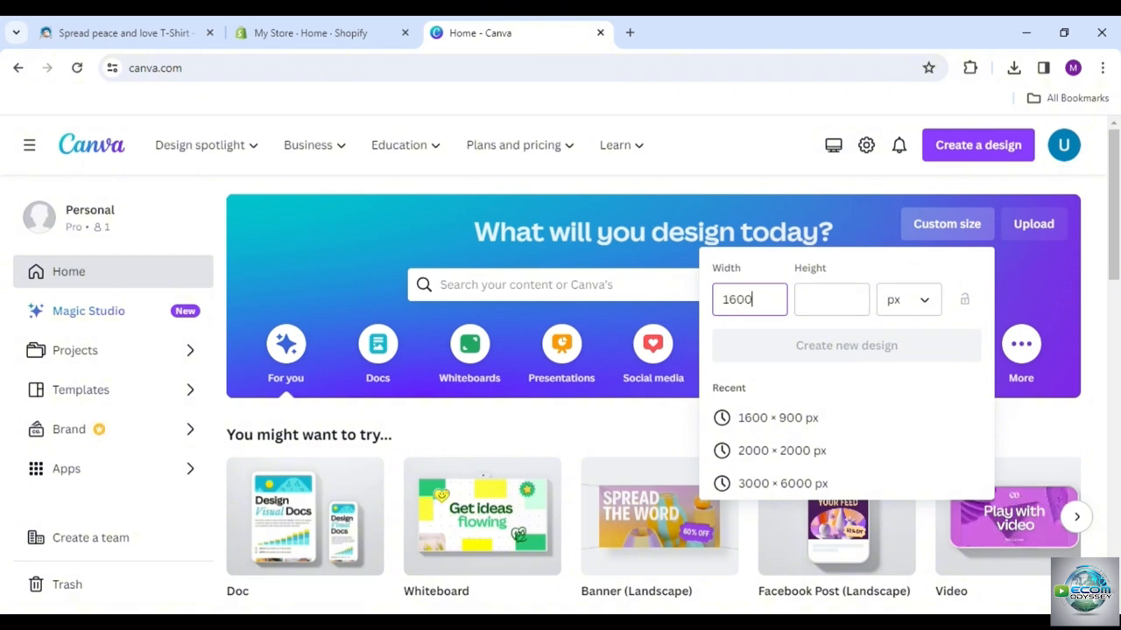
{"action": "left_click", "coordinate": [831, 300]}
{"action": "type", "text": "900"}
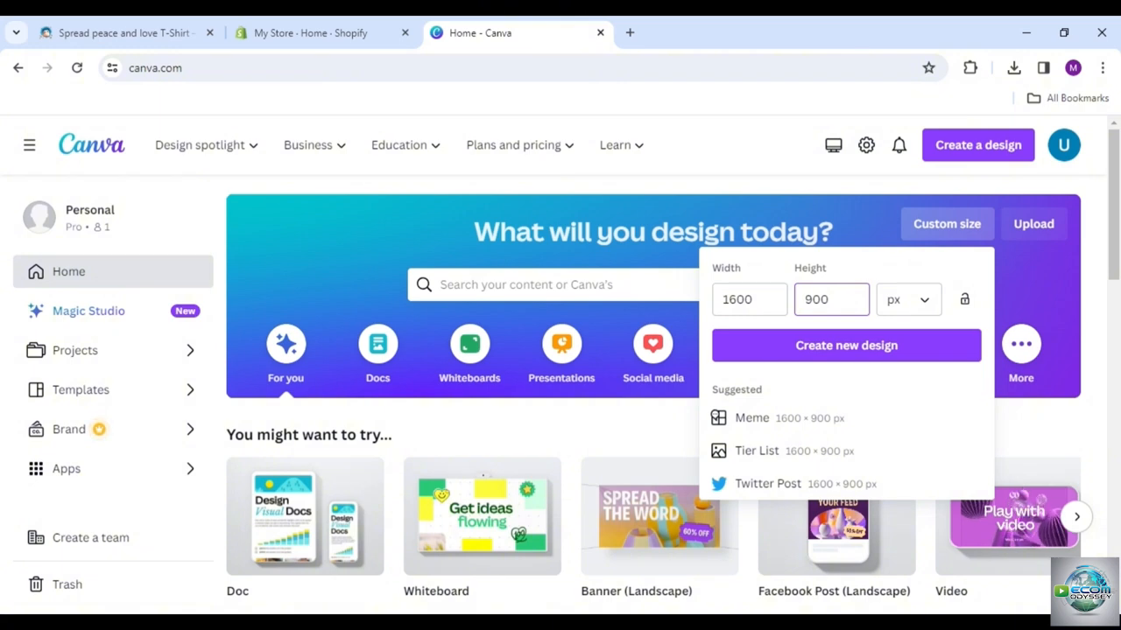
{"action": "left_click", "coordinate": [868, 345]}
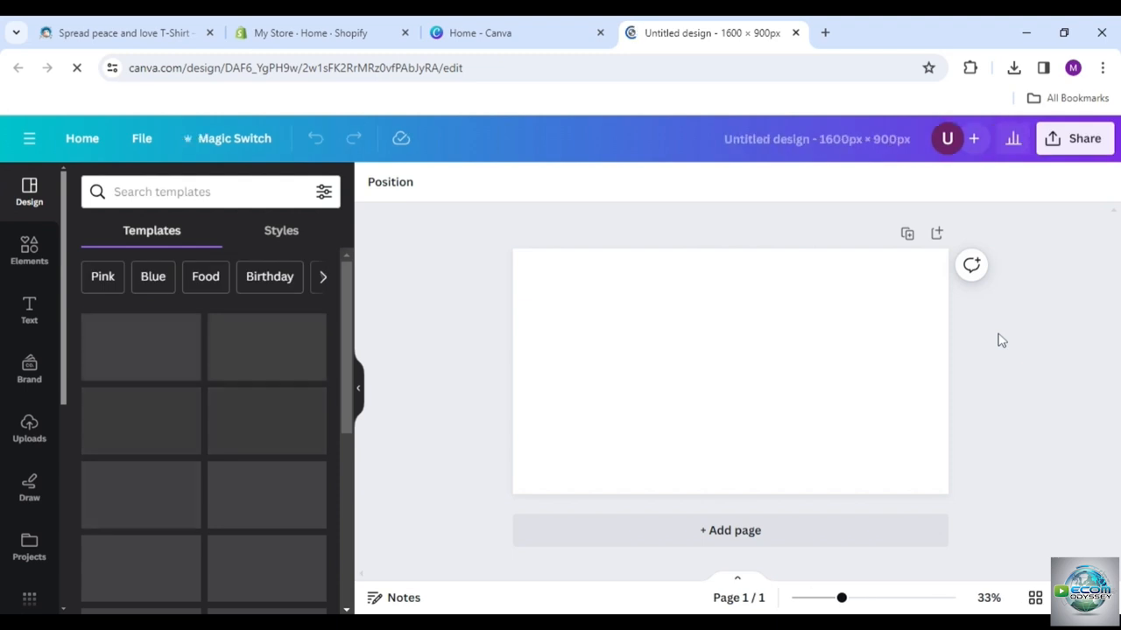
Search the design templates for "hero image"
{"action": "left_click", "coordinate": [162, 191]}
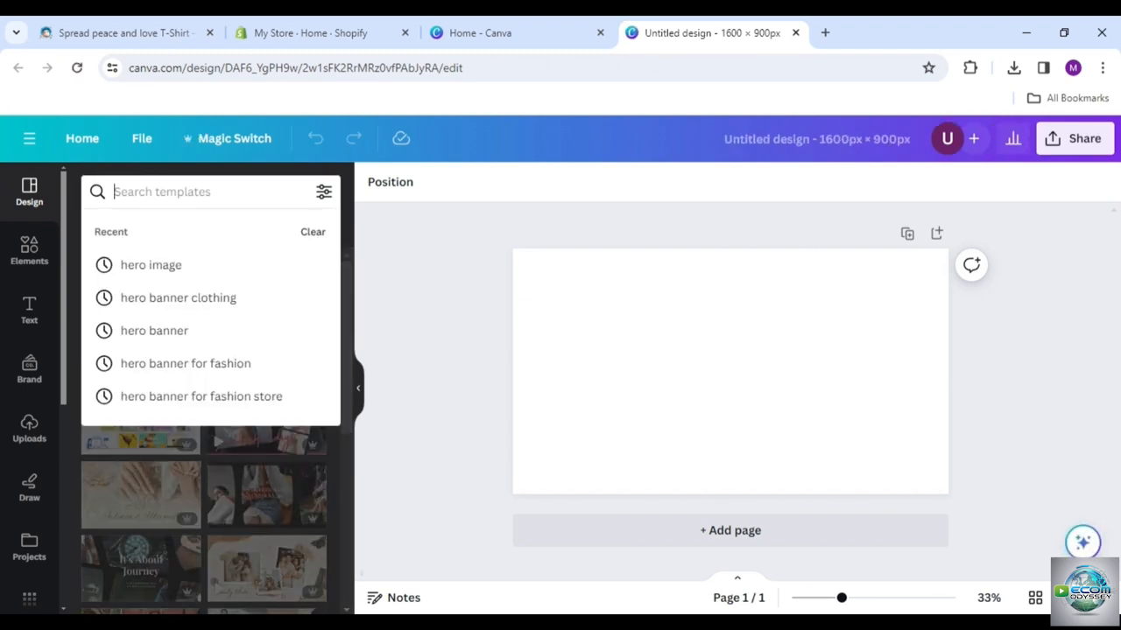
{"action": "type", "text": "hero i"}
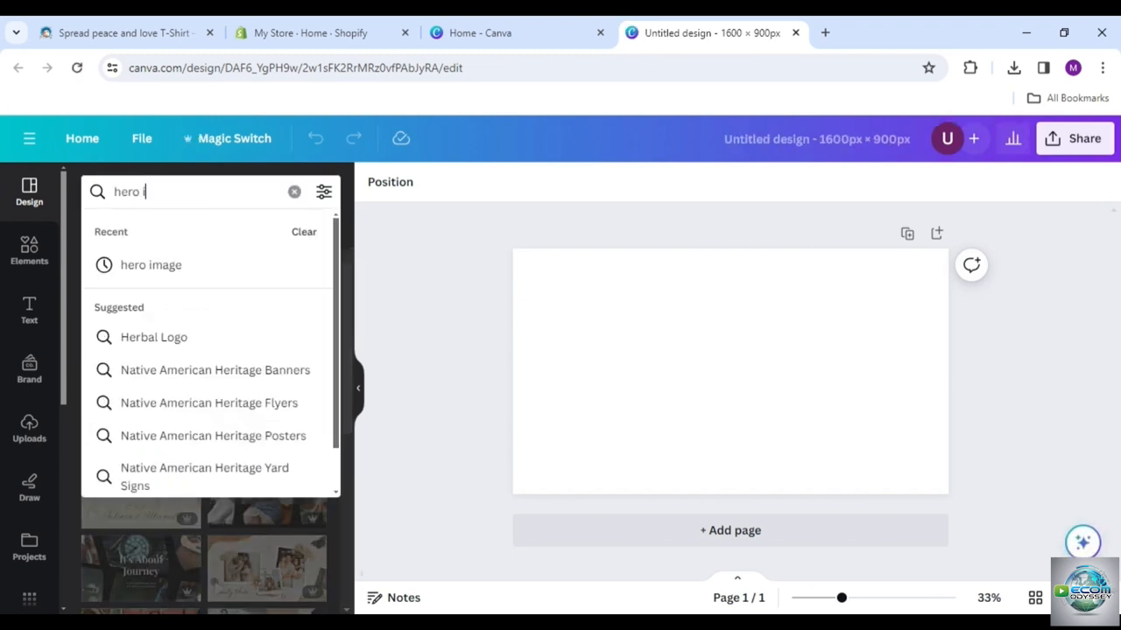
{"action": "type", "text": "mage"}
{"action": "key", "text": "Return"}
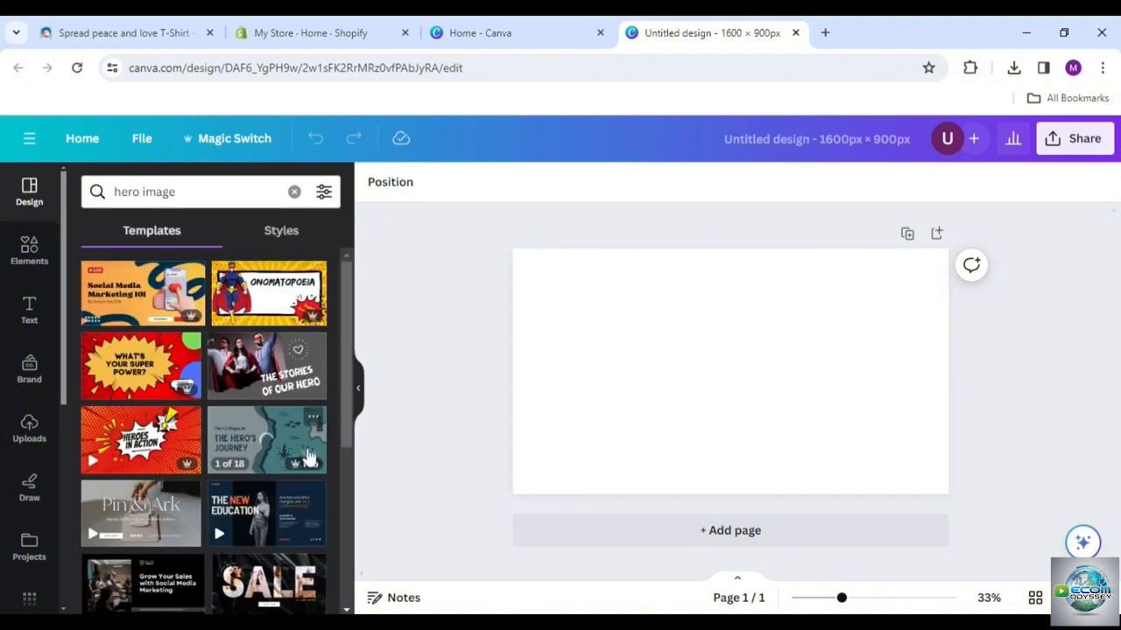
Find the Beige Blue Minimalist Summer Photo Collage template among the results and apply it to the blank page
{"action": "scroll", "coordinate": [308, 455], "scroll_direction": "down", "scroll_amount": 2}
{"action": "scroll", "coordinate": [308, 456], "scroll_direction": "down", "scroll_amount": 1}
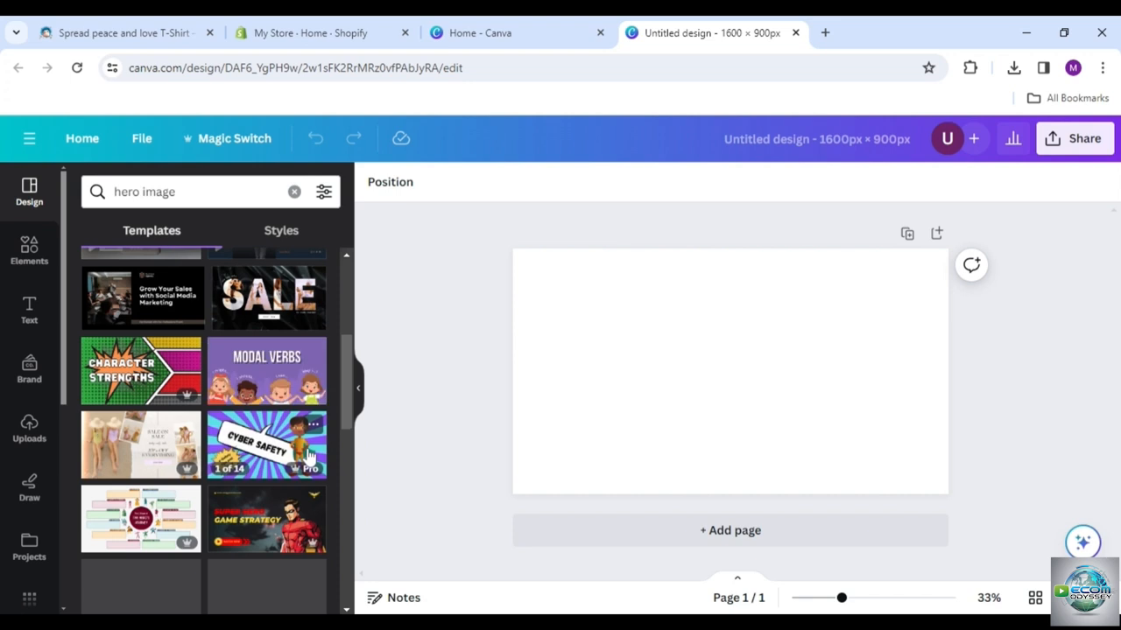
{"action": "scroll", "coordinate": [307, 454], "scroll_direction": "down", "scroll_amount": 2}
{"action": "scroll", "coordinate": [307, 454], "scroll_direction": "down", "scroll_amount": 2}
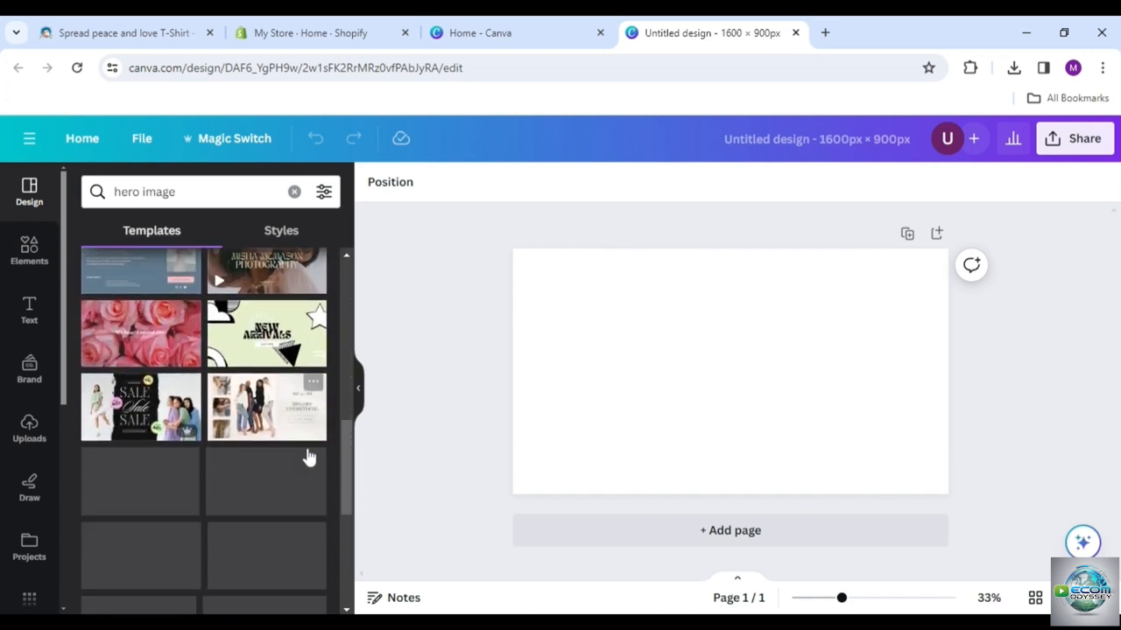
{"action": "scroll", "coordinate": [308, 455], "scroll_direction": "down", "scroll_amount": 3}
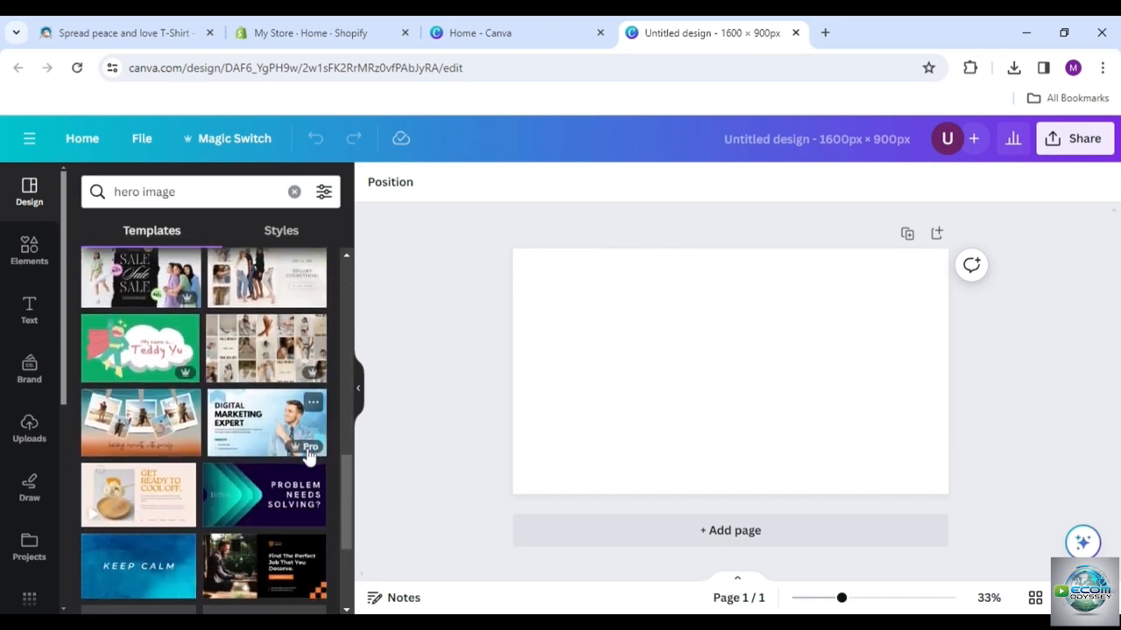
{"action": "scroll", "coordinate": [306, 455], "scroll_direction": "down", "scroll_amount": 2}
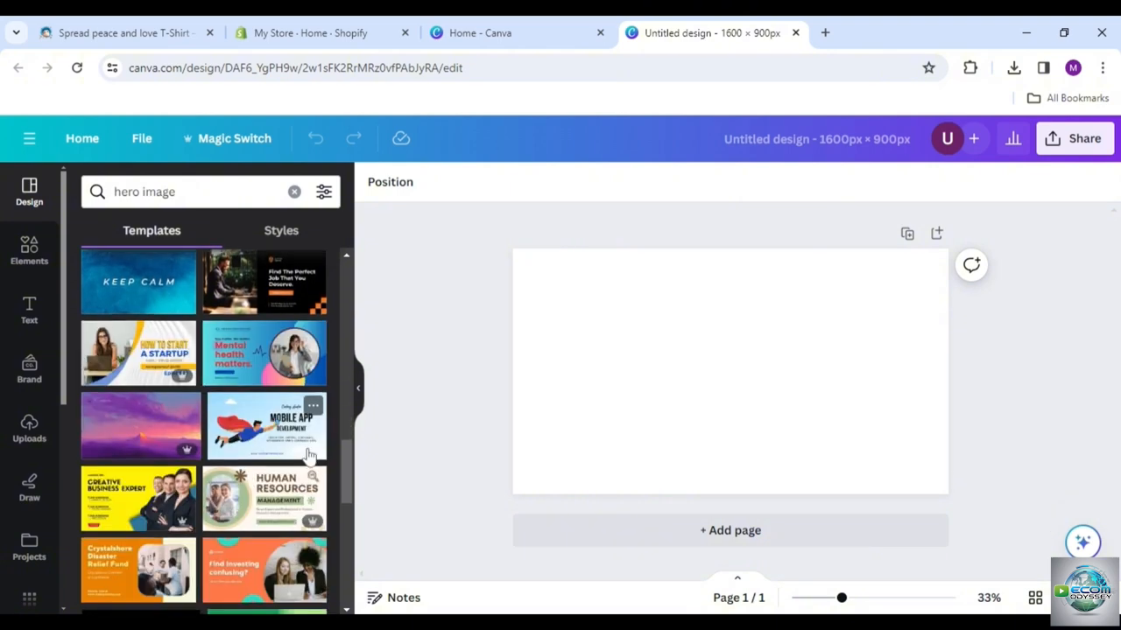
{"action": "scroll", "coordinate": [306, 455], "scroll_direction": "down", "scroll_amount": 2}
{"action": "scroll", "coordinate": [308, 455], "scroll_direction": "down", "scroll_amount": 2}
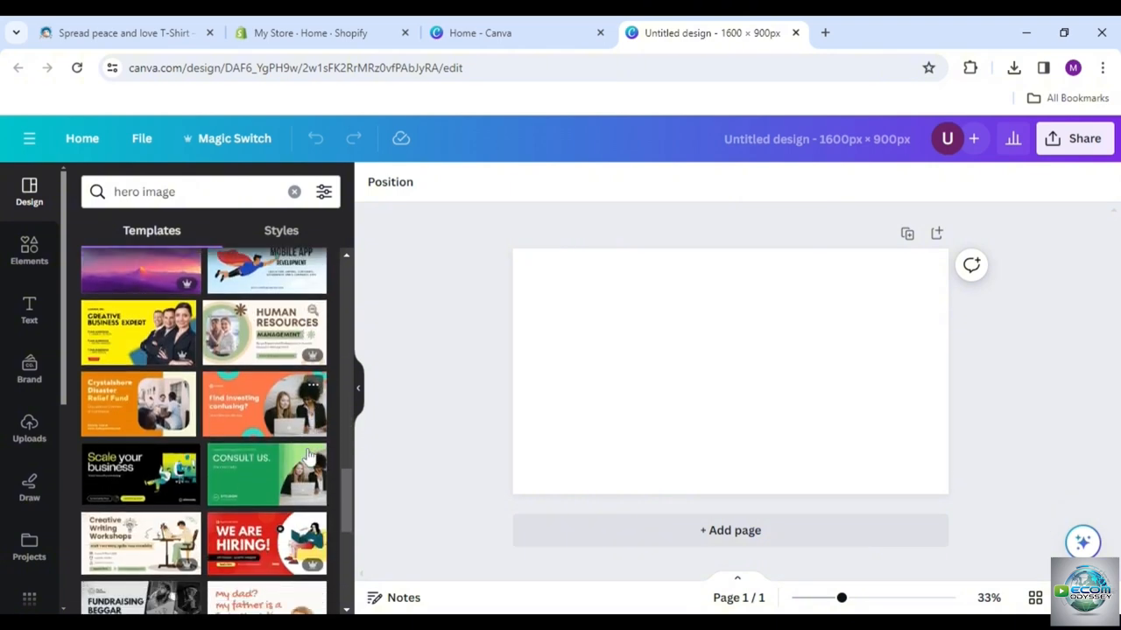
{"action": "scroll", "coordinate": [308, 455], "scroll_direction": "down", "scroll_amount": 2}
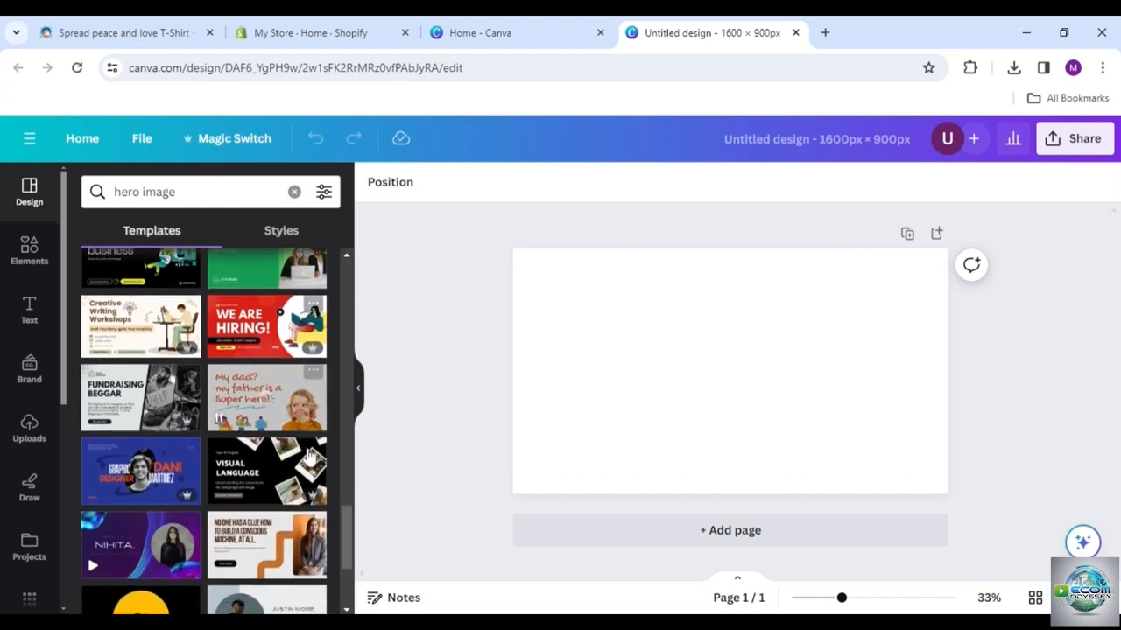
{"action": "scroll", "coordinate": [309, 455], "scroll_direction": "down", "scroll_amount": 2}
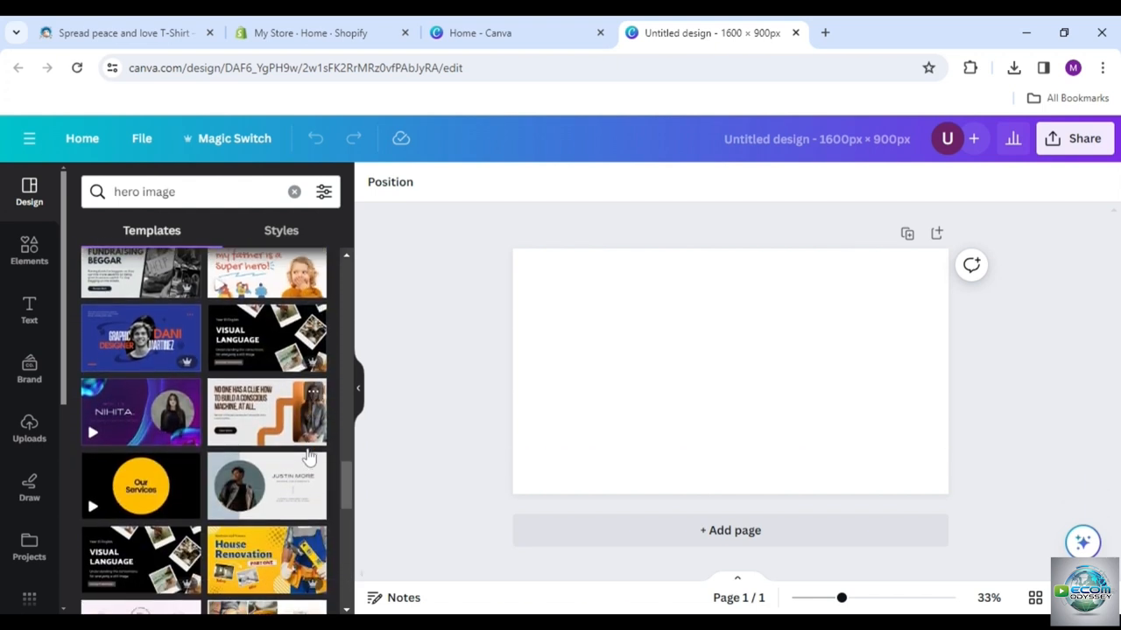
{"action": "scroll", "coordinate": [308, 455], "scroll_direction": "down", "scroll_amount": 3}
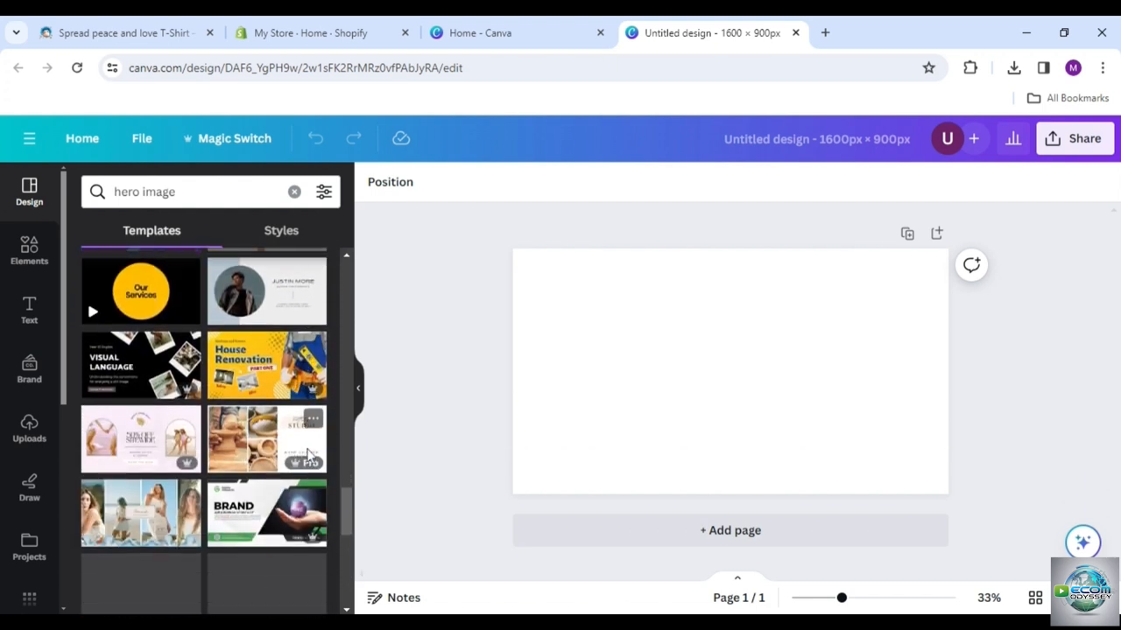
{"action": "left_click", "coordinate": [140, 513]}
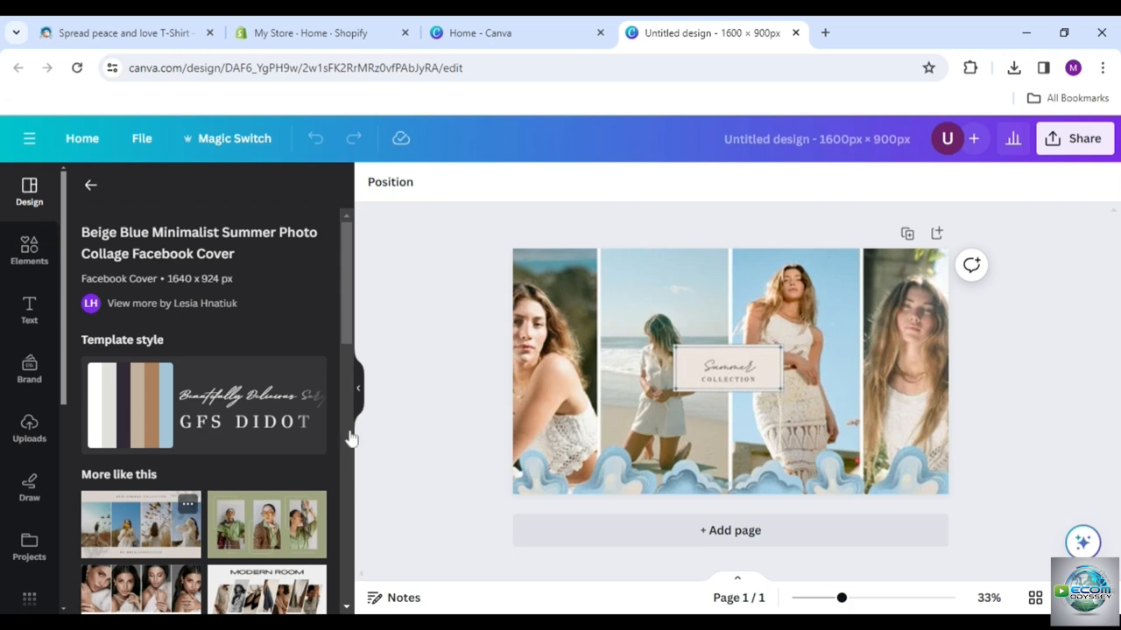
Delete the "Summer" text, the beige label and the "Collection" text from the middle of the collage
{"action": "left_click", "coordinate": [635, 380]}
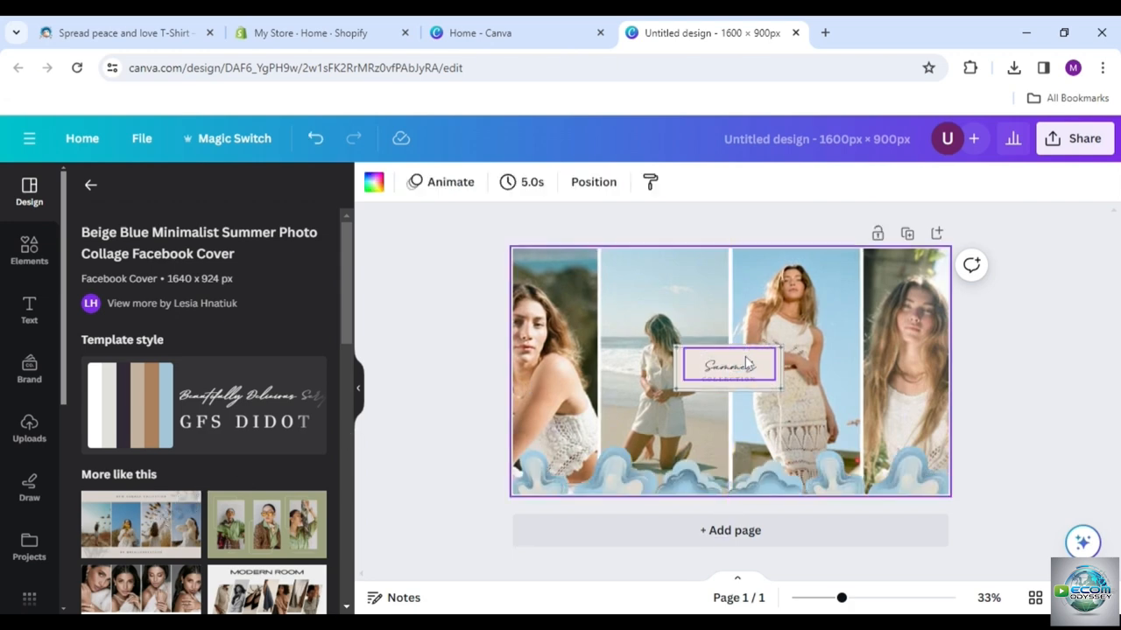
{"action": "left_click", "coordinate": [745, 357]}
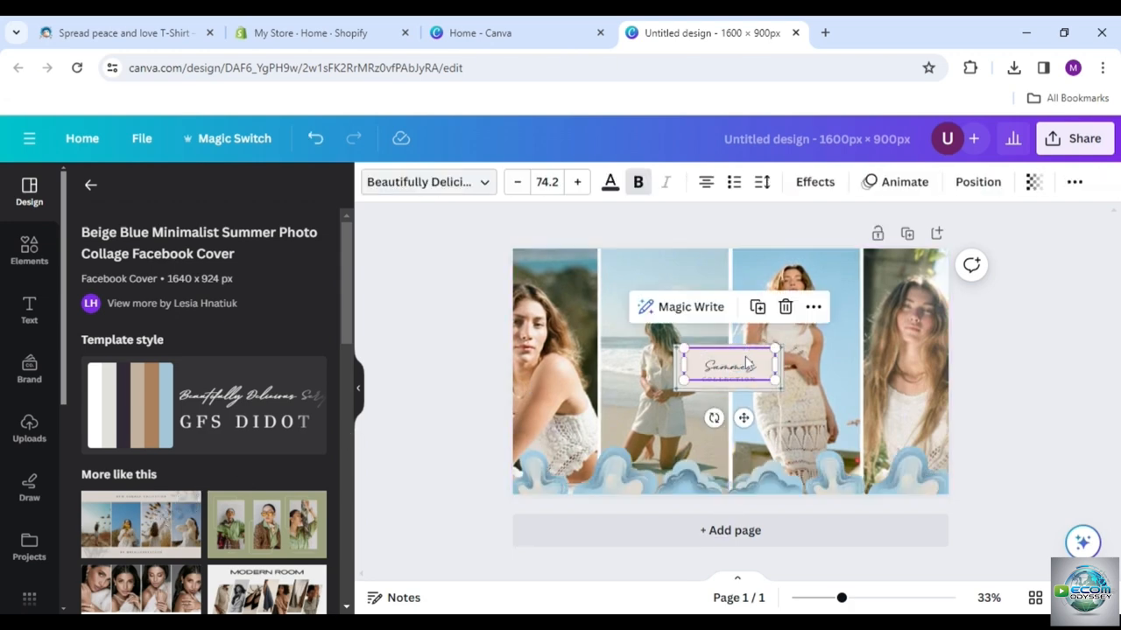
{"action": "left_click", "coordinate": [783, 307]}
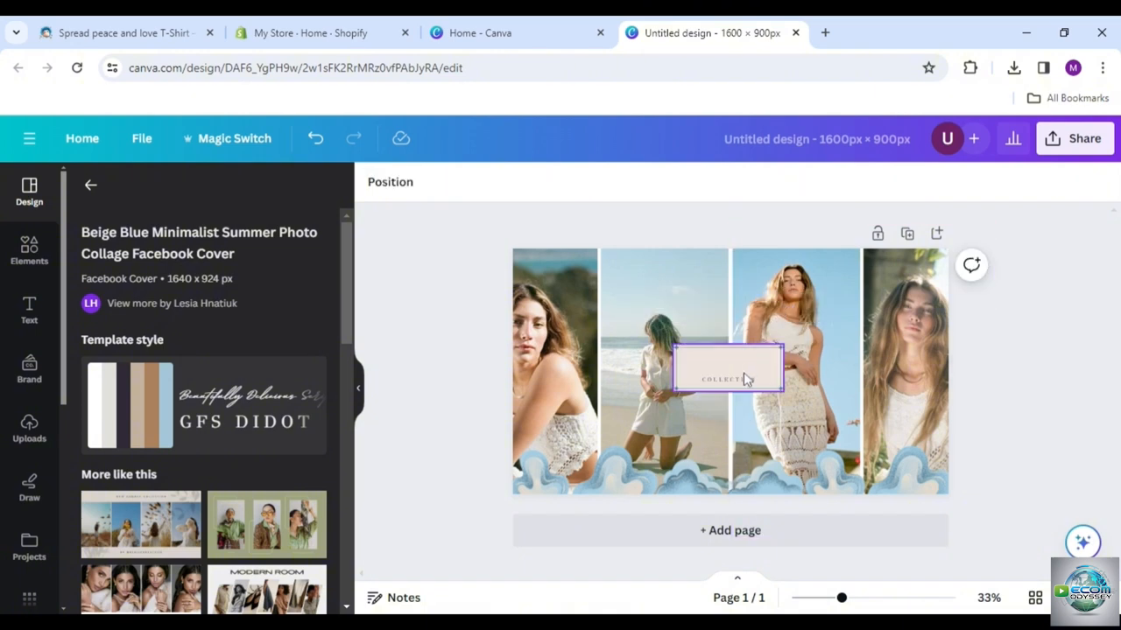
{"action": "left_click", "coordinate": [744, 375]}
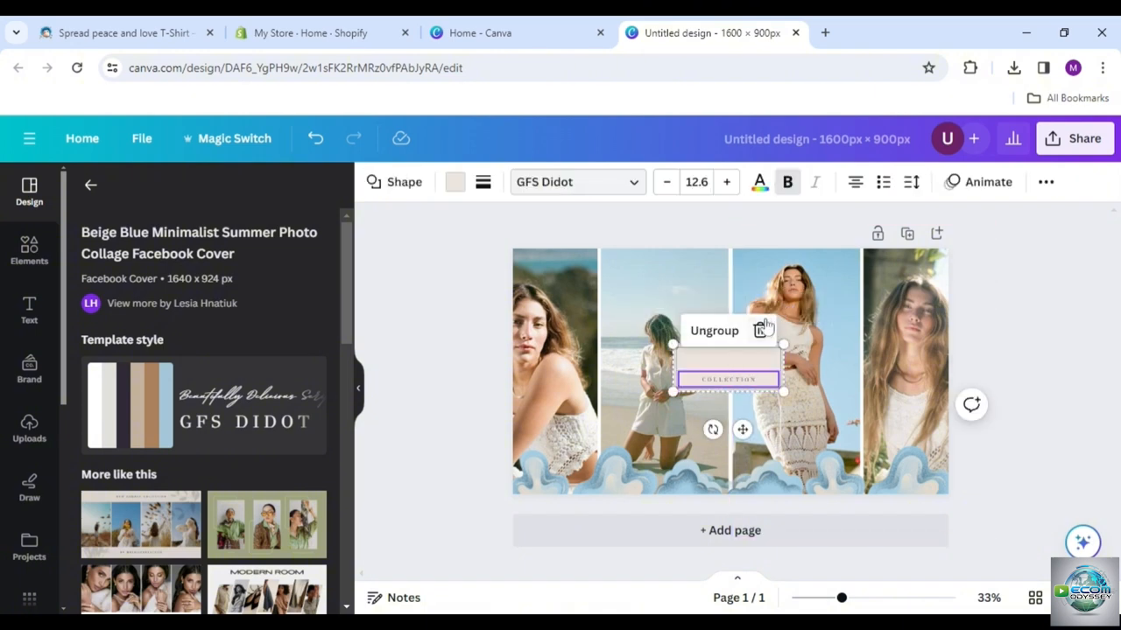
{"action": "left_click", "coordinate": [748, 366]}
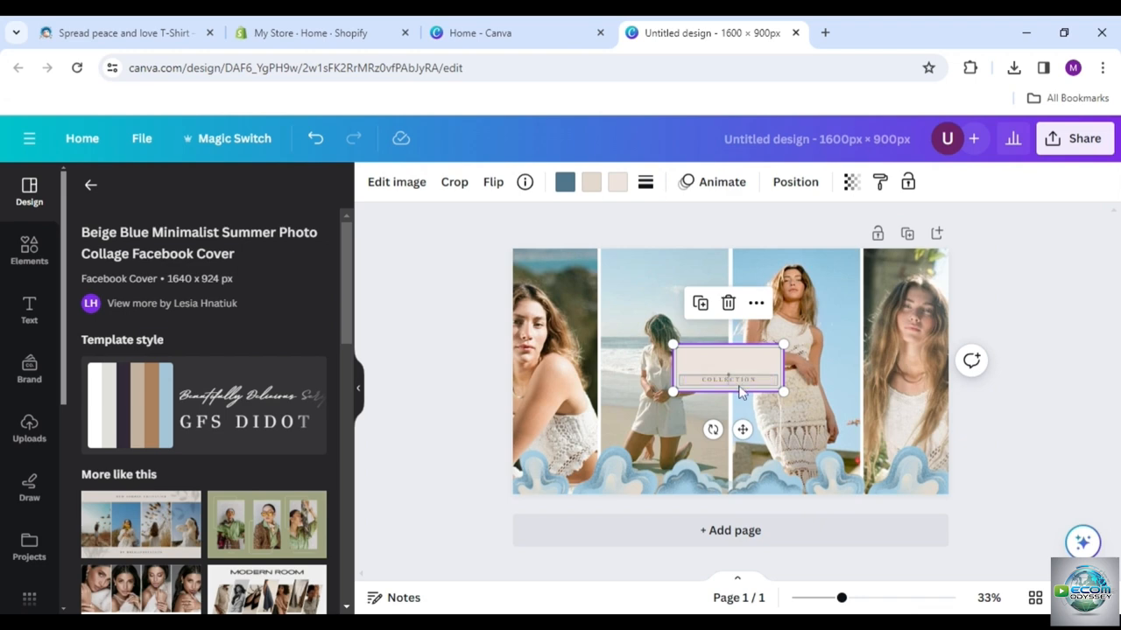
{"action": "left_click", "coordinate": [730, 304]}
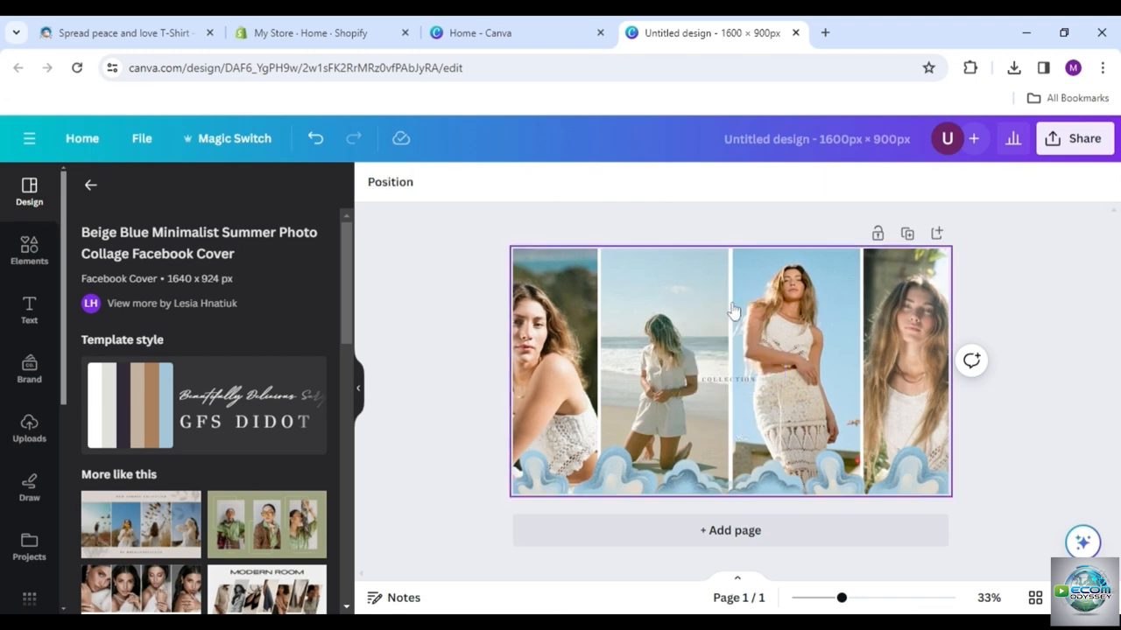
{"action": "left_click", "coordinate": [735, 382]}
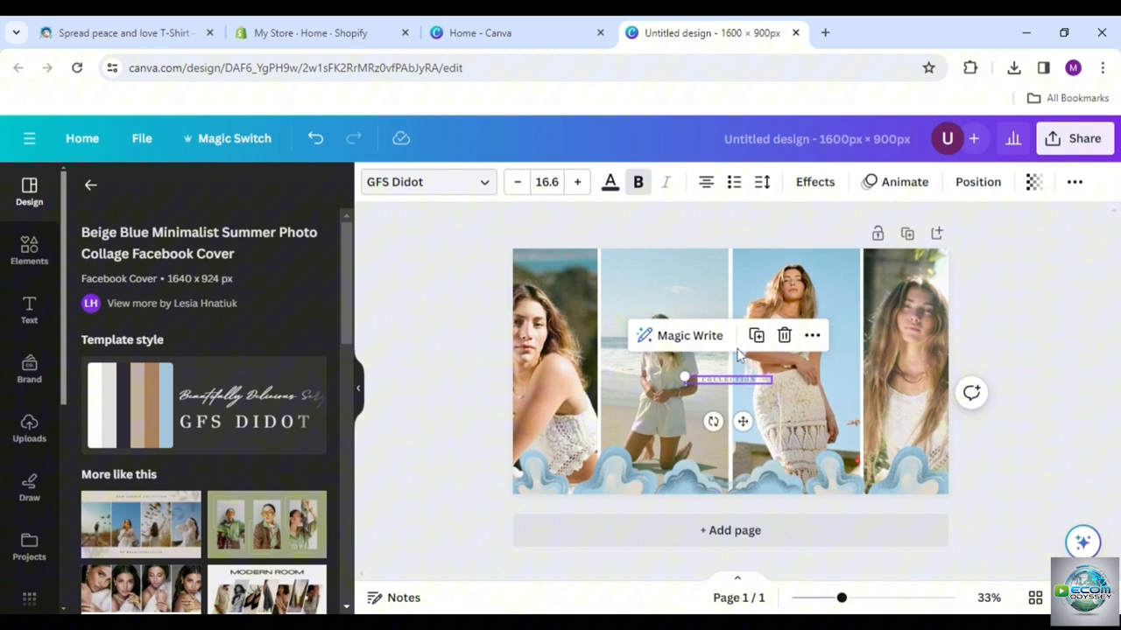
{"action": "left_click", "coordinate": [785, 337]}
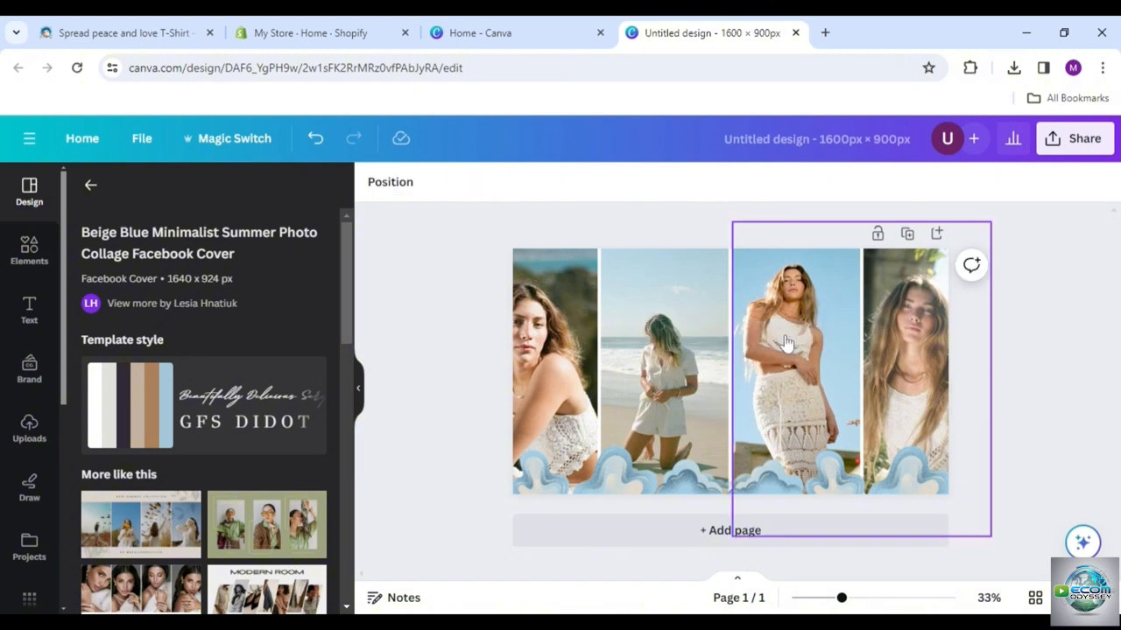
Remove the template photos from all four collage frames, leaving the frames empty
{"action": "left_click", "coordinate": [543, 393]}
{"action": "left_click", "coordinate": [530, 263]}
{"action": "left_click", "coordinate": [542, 306]}
{"action": "left_click", "coordinate": [670, 274]}
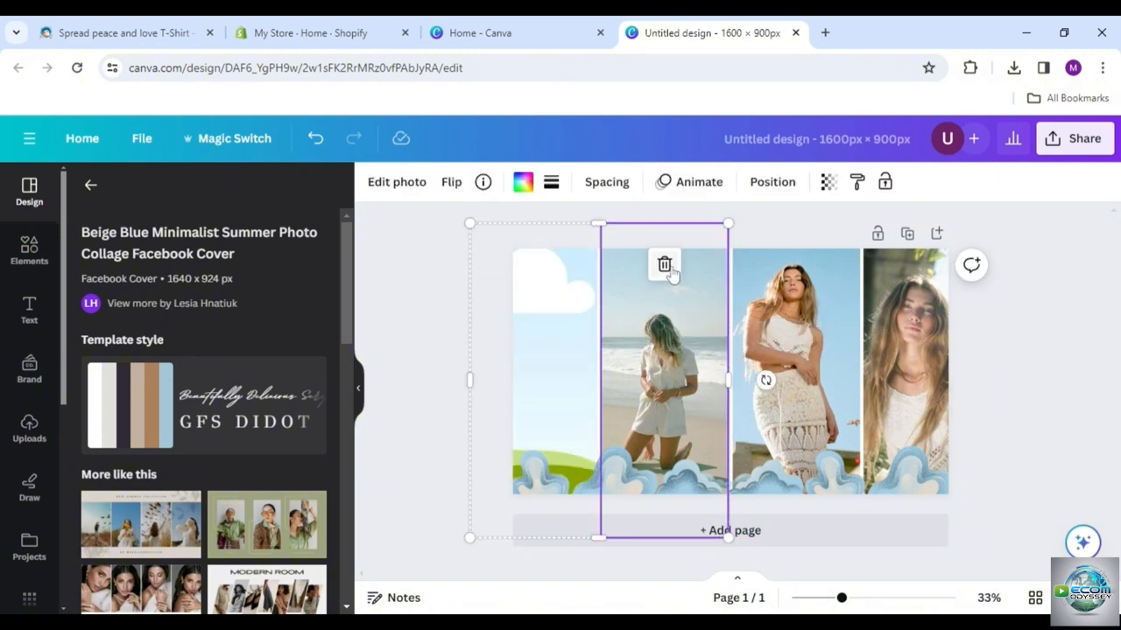
{"action": "left_click", "coordinate": [667, 268]}
{"action": "left_click", "coordinate": [798, 331]}
{"action": "left_click", "coordinate": [796, 267]}
{"action": "left_click", "coordinate": [902, 327]}
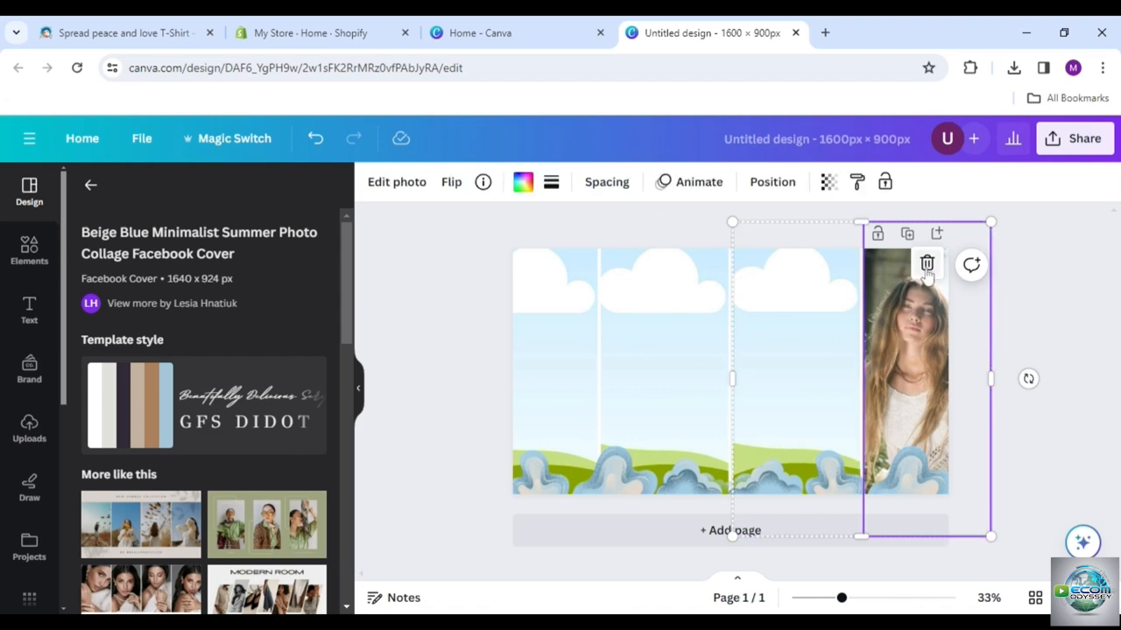
{"action": "left_click", "coordinate": [926, 262]}
{"action": "left_click", "coordinate": [916, 306]}
Fill the four frames, left to right, with the uploaded floral black, "Spread peace", "Stay Wild" and "Coffee" T-shirt photos
{"action": "left_click", "coordinate": [29, 427]}
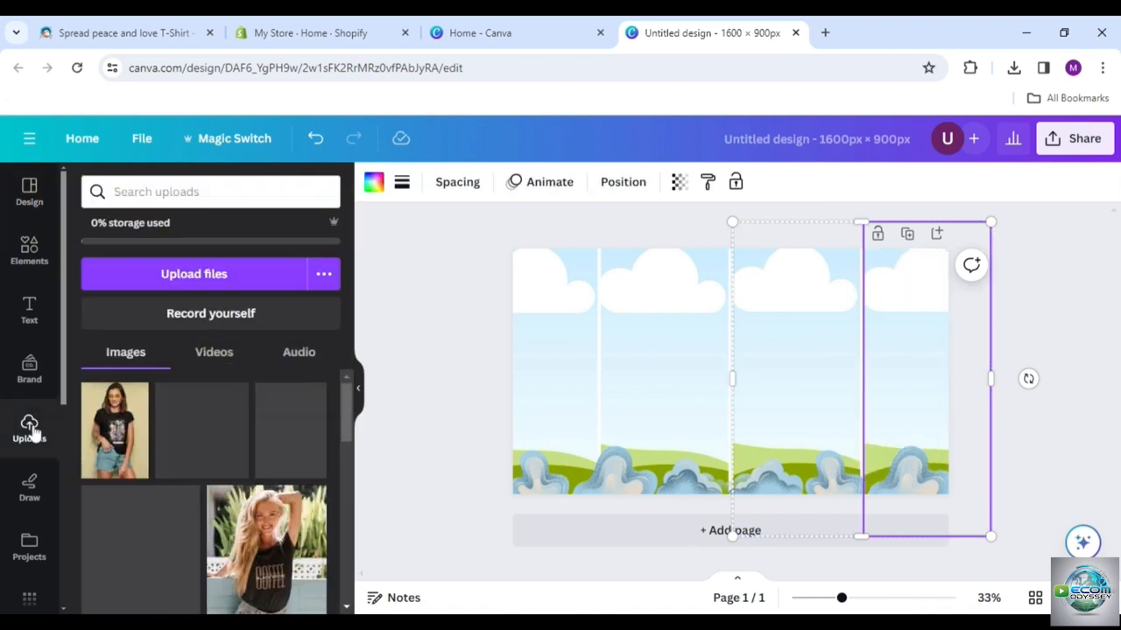
{"action": "left_click_drag", "start_coordinate": [199, 442], "coordinate": [663, 377]}
{"action": "left_click_drag", "start_coordinate": [115, 434], "coordinate": [555, 377]}
{"action": "left_click_drag", "start_coordinate": [173, 596], "coordinate": [745, 402]}
{"action": "left_click_drag", "start_coordinate": [262, 552], "coordinate": [883, 426]}
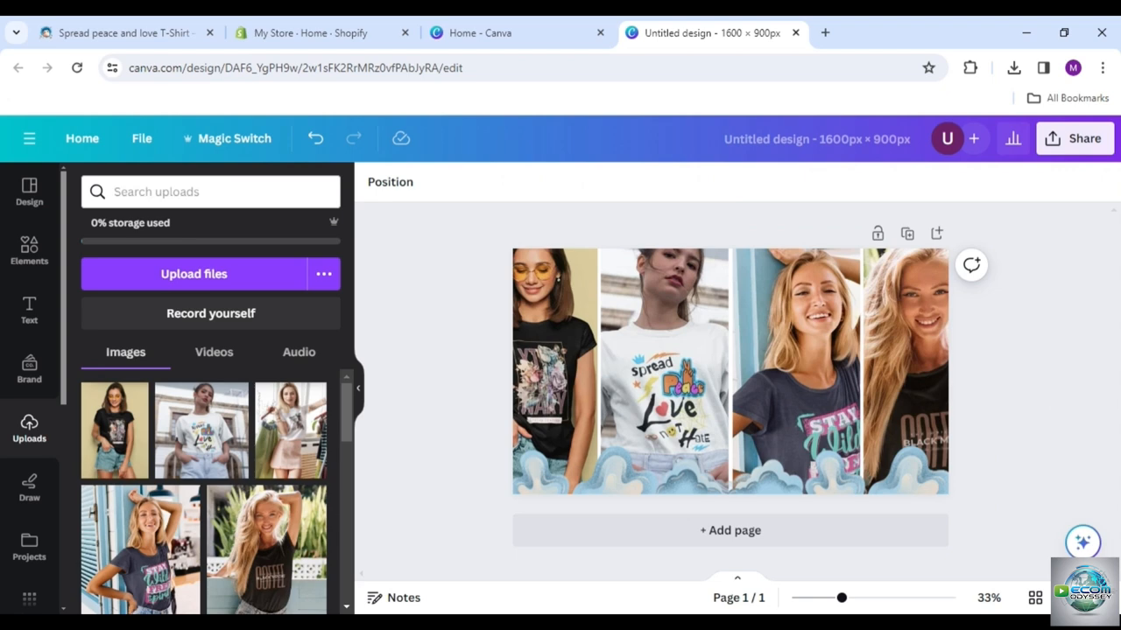
Download the finished banner as a PNG at 1,600 × 900 px
{"action": "left_click", "coordinate": [1084, 145]}
{"action": "scroll", "coordinate": [1018, 433], "scroll_direction": "down", "scroll_amount": 2}
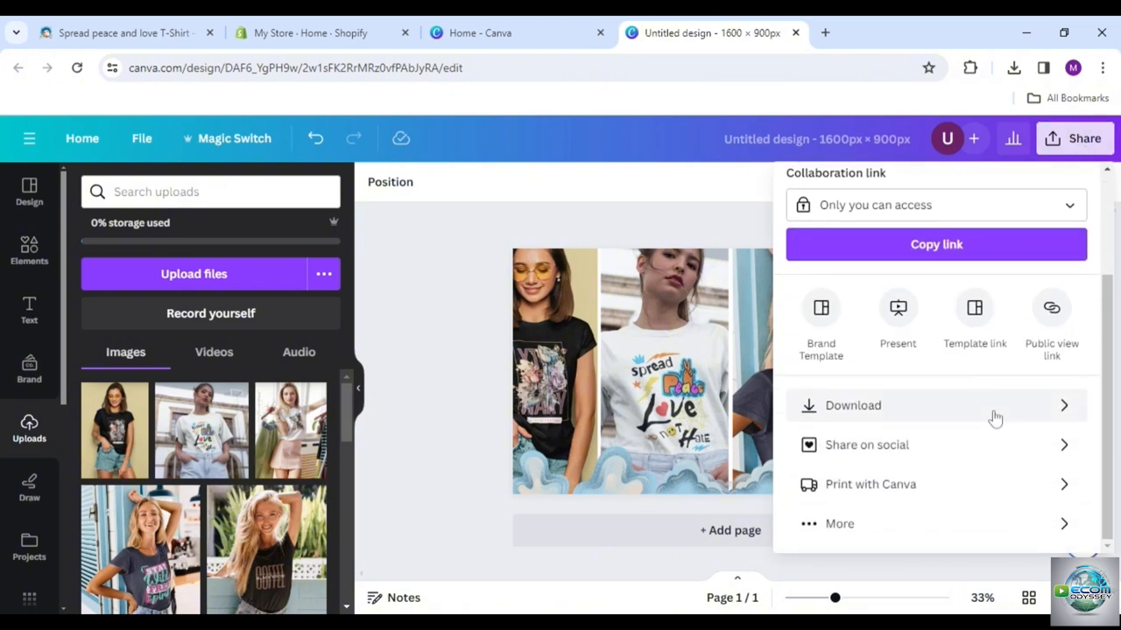
{"action": "left_click", "coordinate": [921, 407]}
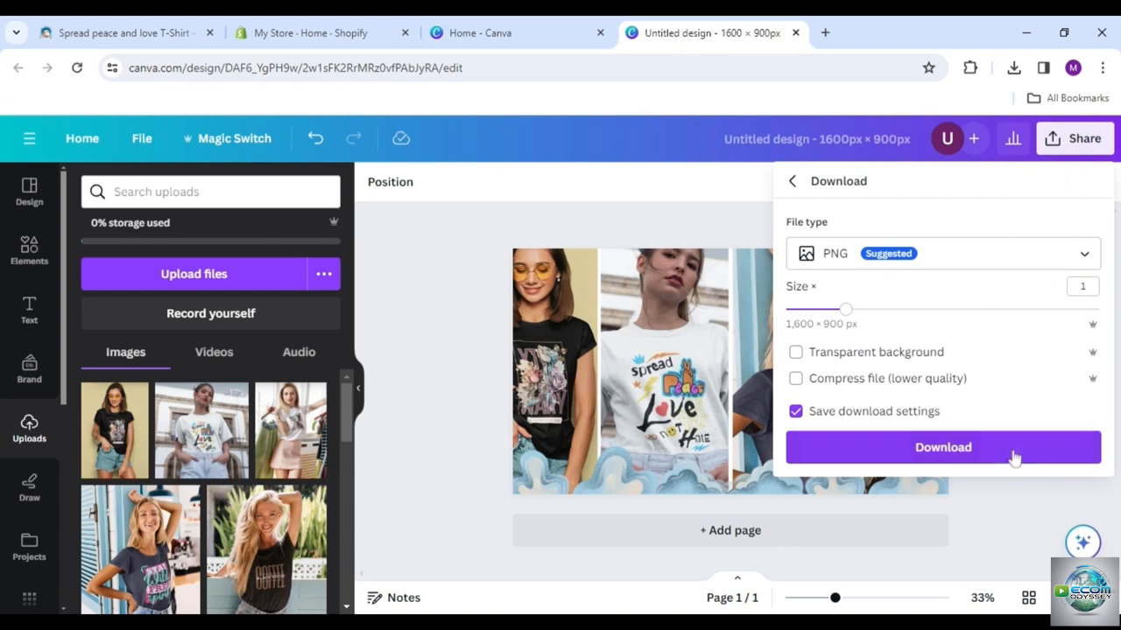
{"action": "left_click", "coordinate": [1013, 452]}
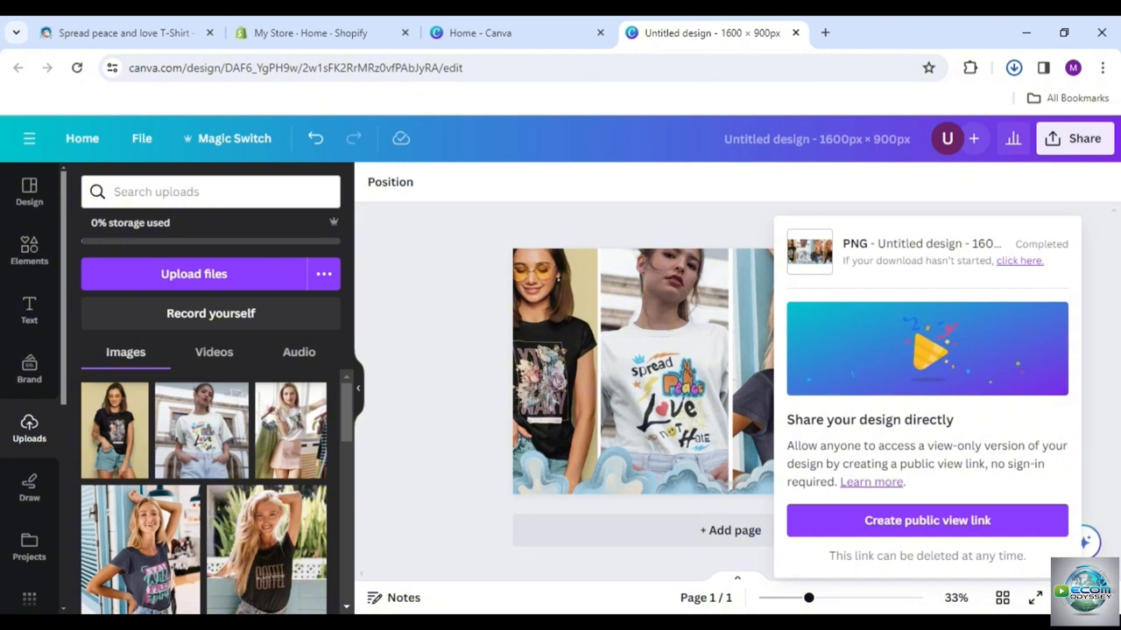
Switch to the Shopify admin and open the current Craft theme of the online store for customization
{"action": "left_click", "coordinate": [306, 33]}
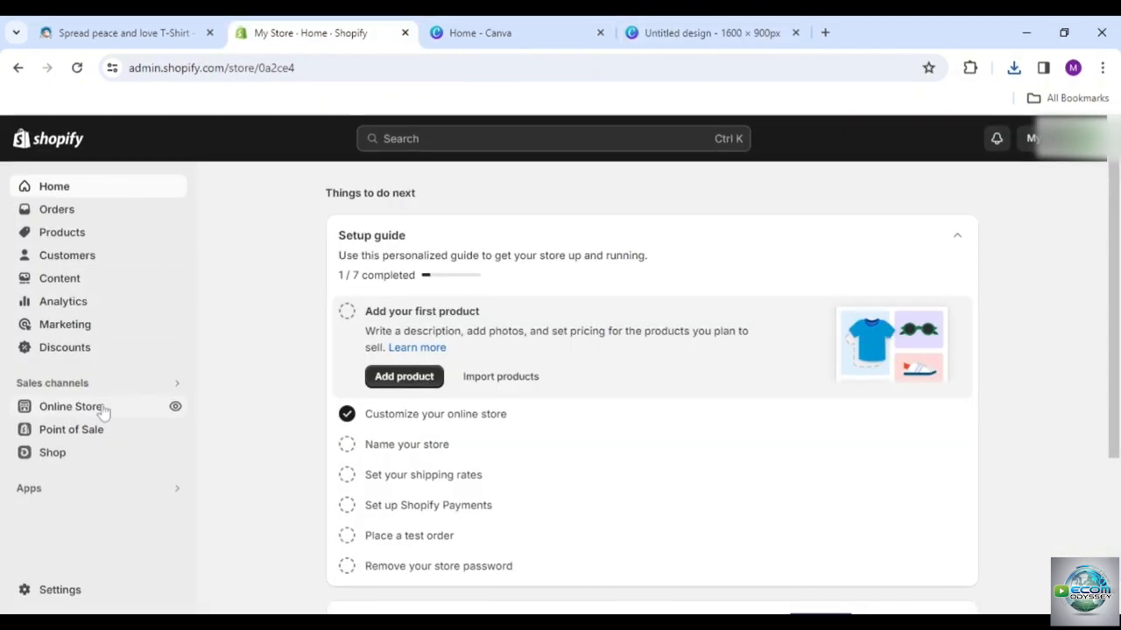
{"action": "left_click", "coordinate": [70, 406]}
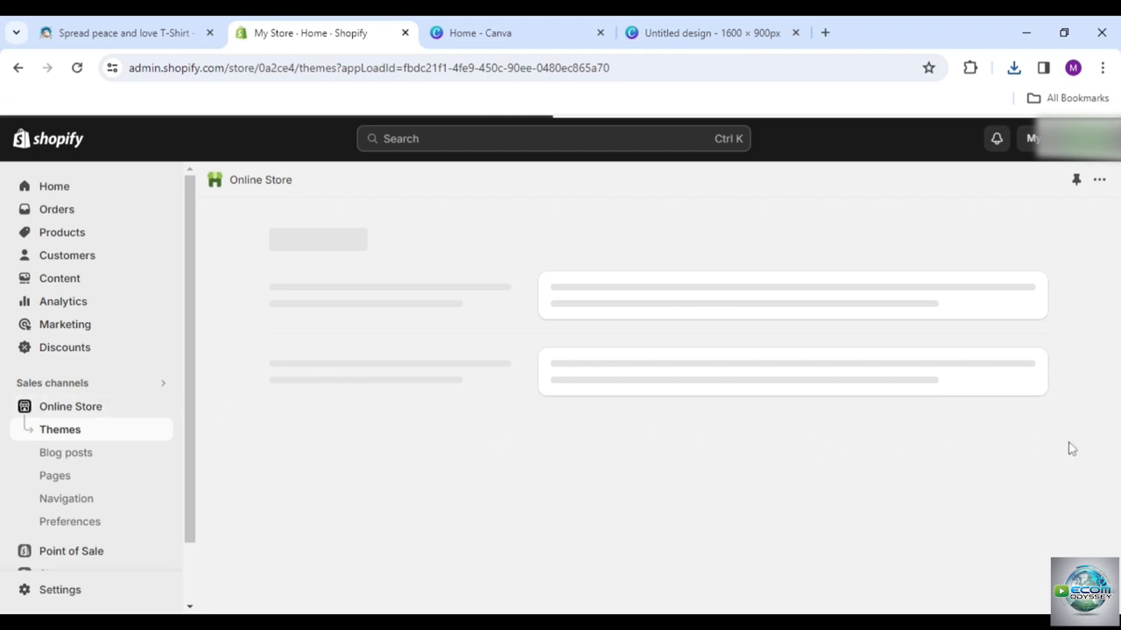
{"action": "scroll", "coordinate": [1073, 448], "scroll_direction": "down", "scroll_amount": 2}
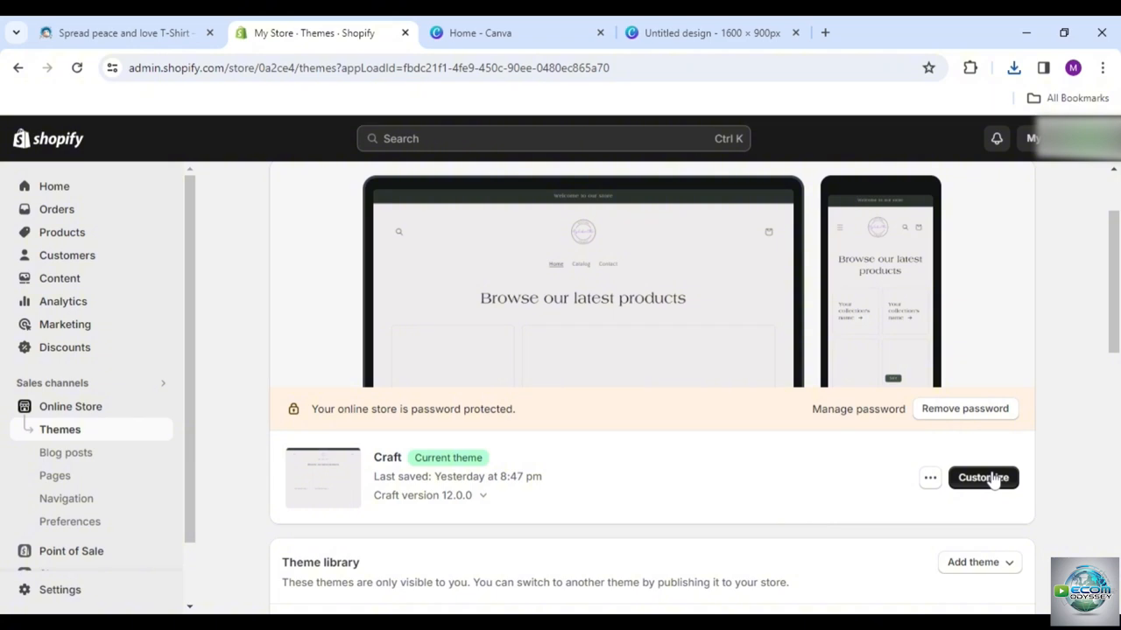
{"action": "left_click", "coordinate": [983, 477]}
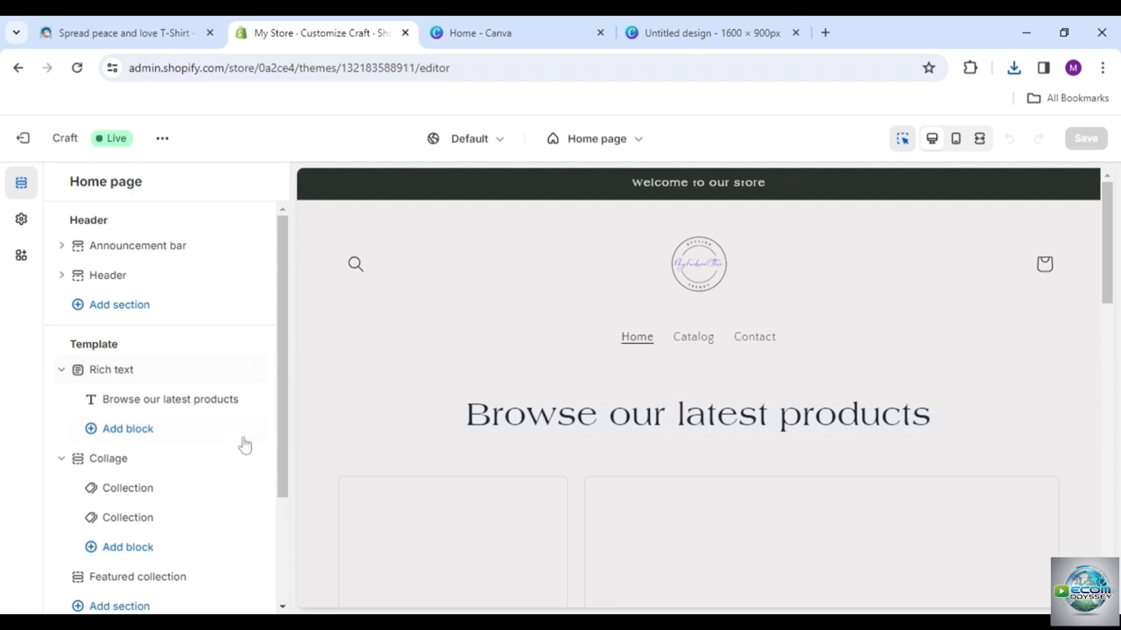
Add an Image banner section below the Featured collection in the home page template
{"action": "scroll", "coordinate": [236, 448], "scroll_direction": "down", "scroll_amount": 3}
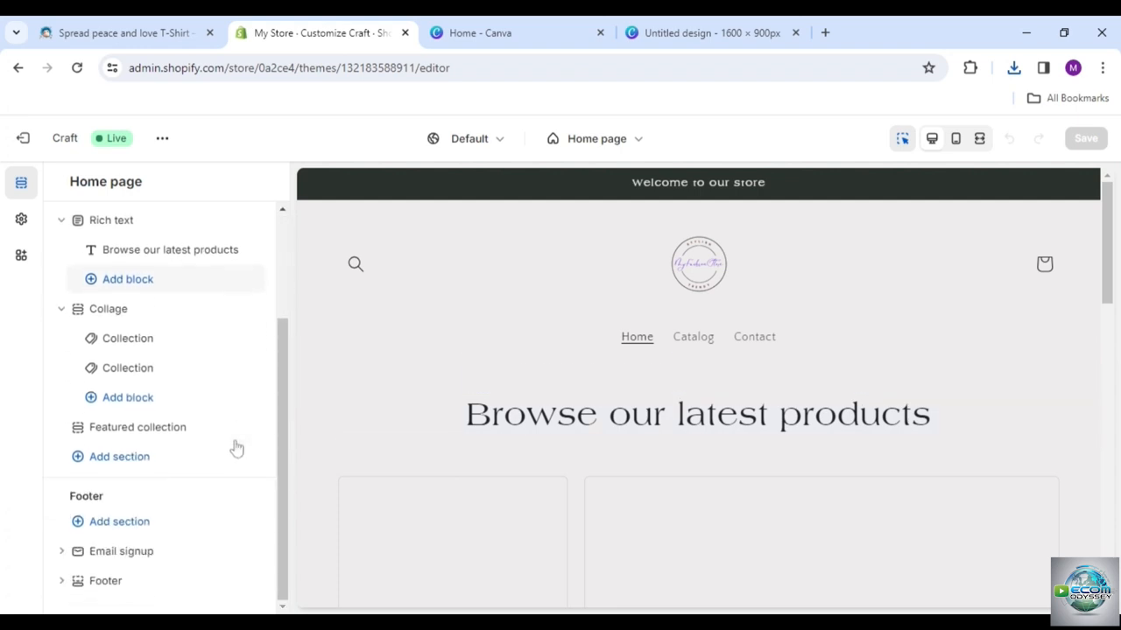
{"action": "left_click", "coordinate": [137, 462]}
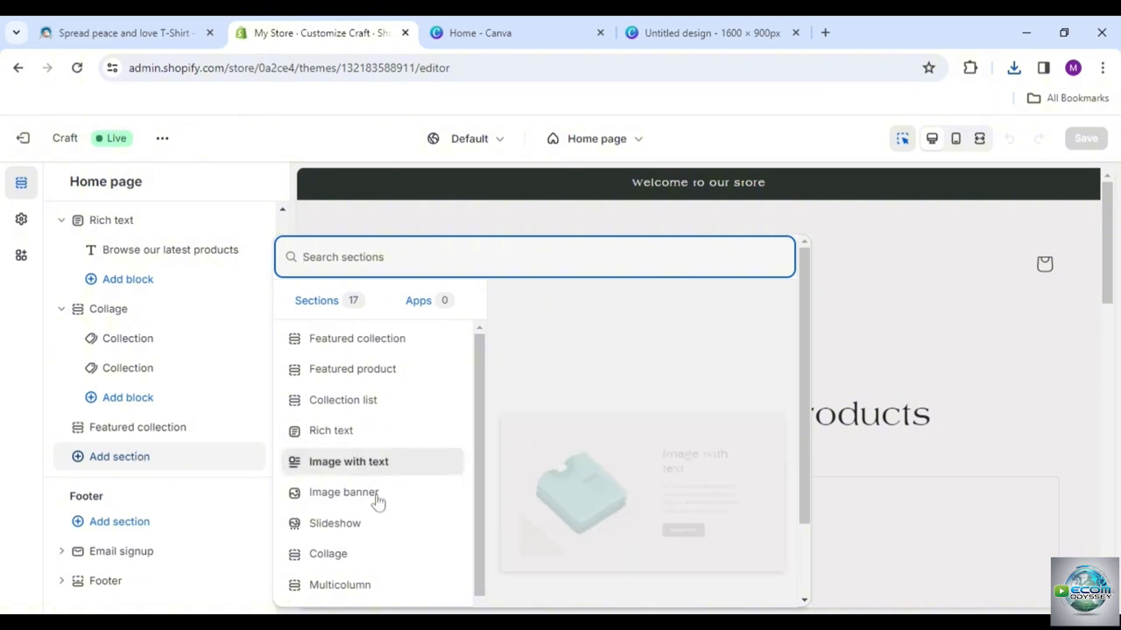
{"action": "left_click", "coordinate": [344, 493]}
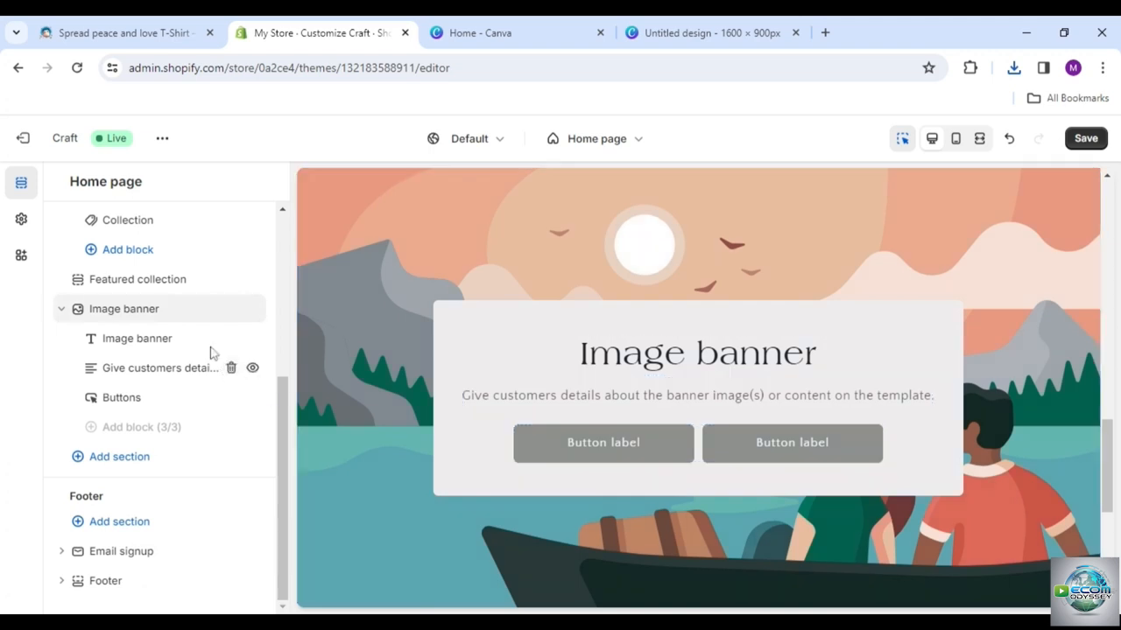
Upload the downloaded T-shirt banner PNG and set it as the first image of the image banner section
{"action": "left_click", "coordinate": [154, 315]}
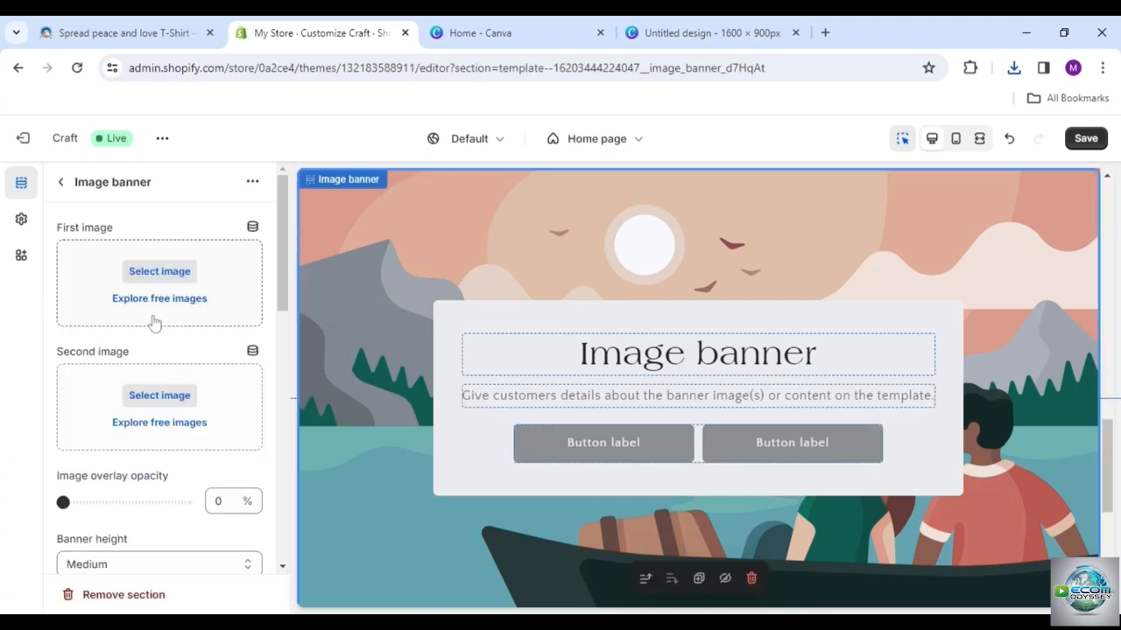
{"action": "left_click", "coordinate": [178, 278]}
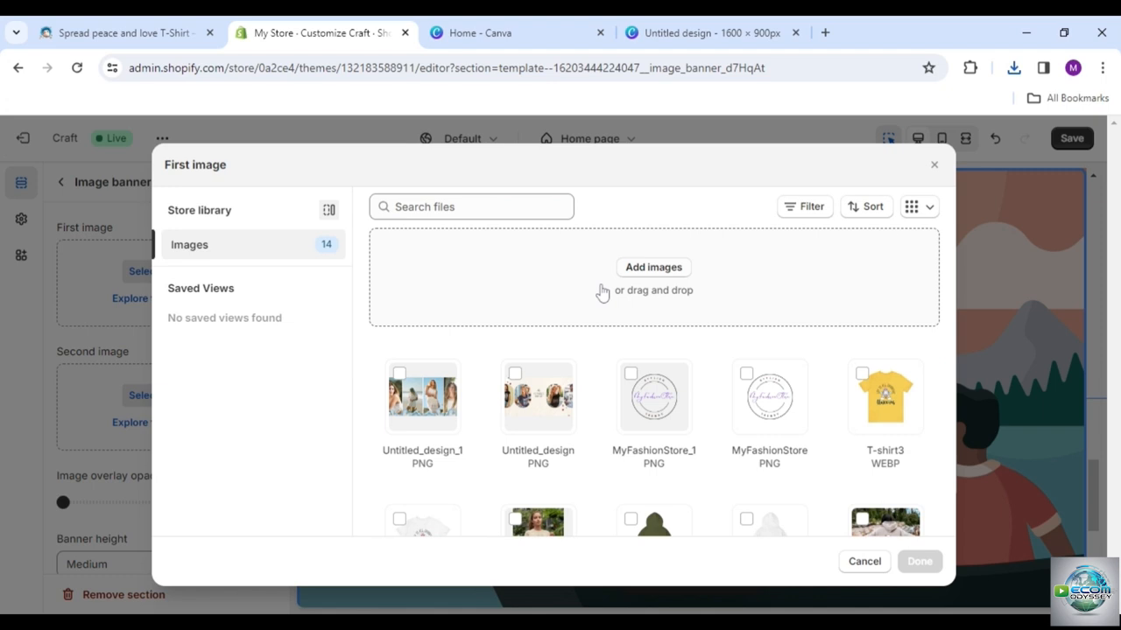
{"action": "left_click", "coordinate": [647, 273]}
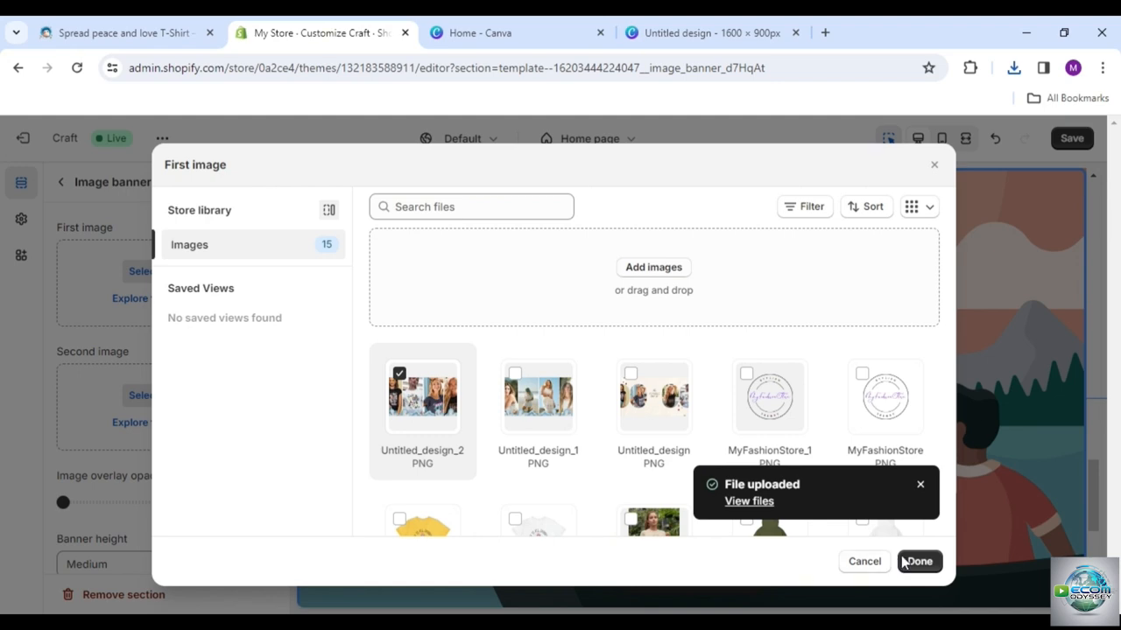
{"action": "left_click", "coordinate": [917, 565]}
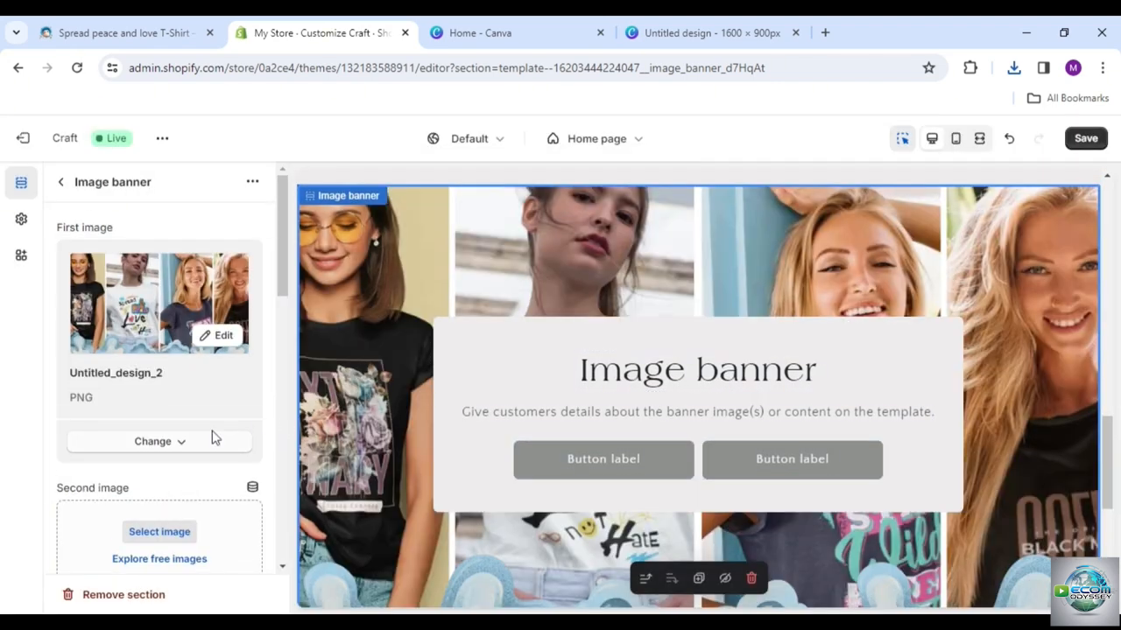
Set the banner height to Adapt to first image and turn off the container on desktop
{"action": "scroll", "coordinate": [212, 437], "scroll_direction": "down", "scroll_amount": 1}
{"action": "scroll", "coordinate": [215, 437], "scroll_direction": "down", "scroll_amount": 1}
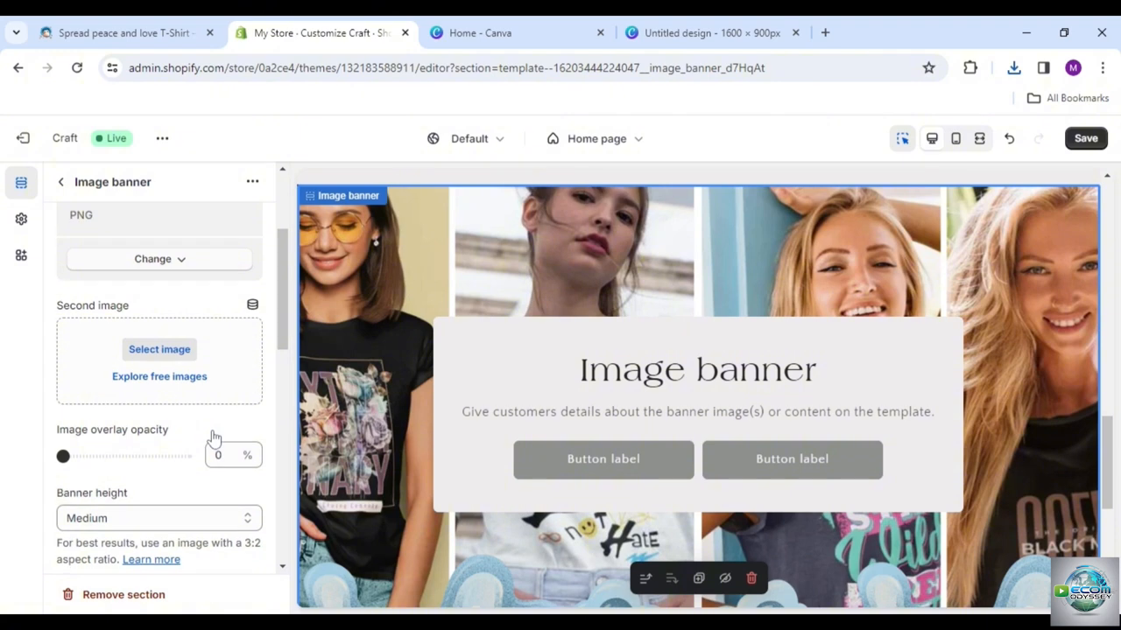
{"action": "scroll", "coordinate": [216, 438], "scroll_direction": "down", "scroll_amount": 2}
{"action": "left_click", "coordinate": [249, 387]}
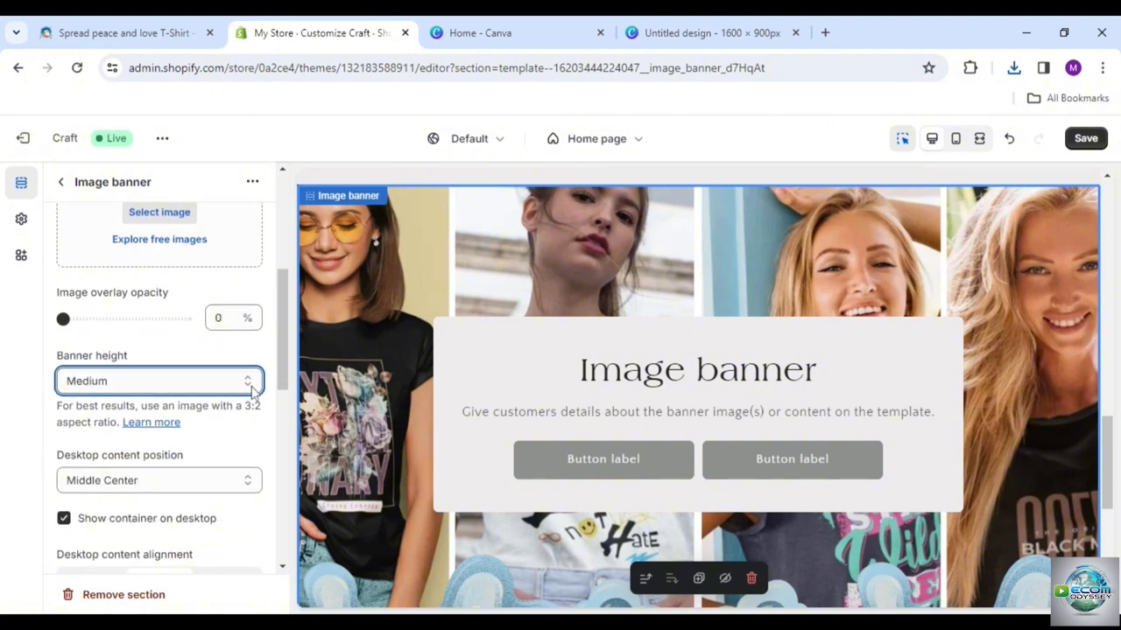
{"action": "left_click", "coordinate": [244, 400]}
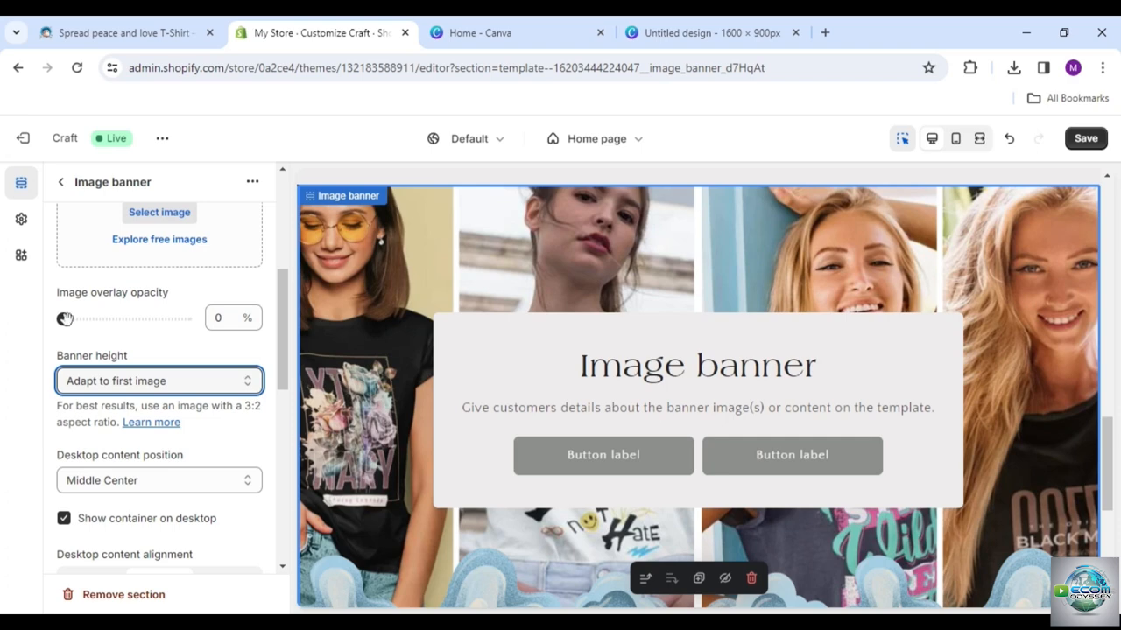
{"action": "mouse_move", "coordinate": [64, 319]}
{"action": "left_mouse_down"}
{"action": "mouse_move", "coordinate": [136, 319]}
{"action": "mouse_move", "coordinate": [46, 323]}
{"action": "left_mouse_up"}
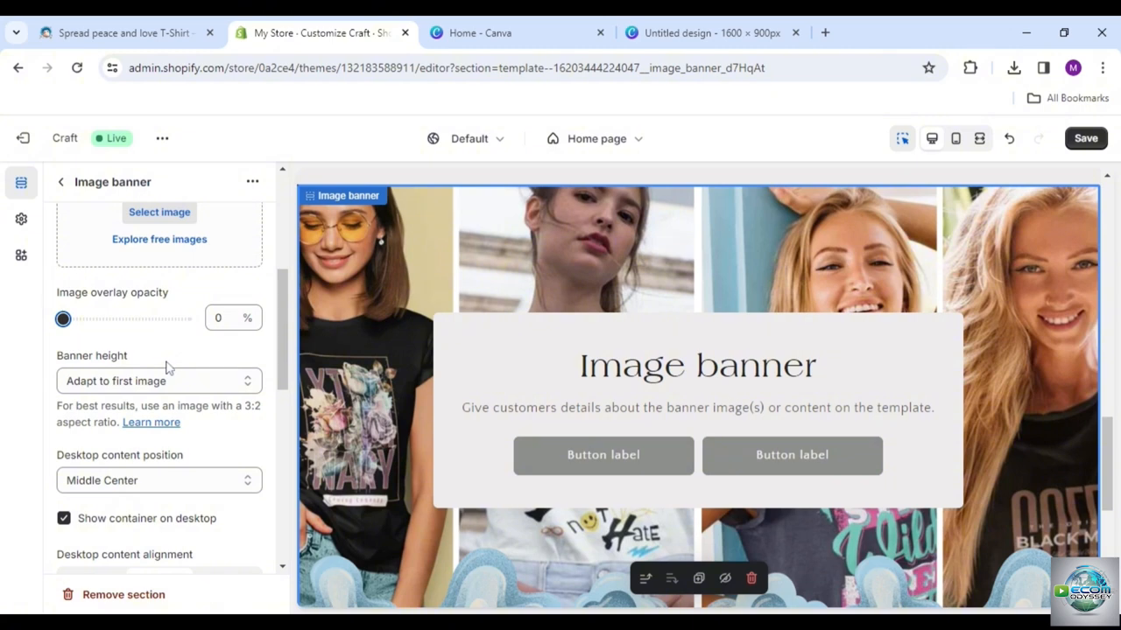
{"action": "scroll", "coordinate": [168, 367], "scroll_direction": "down", "scroll_amount": 3}
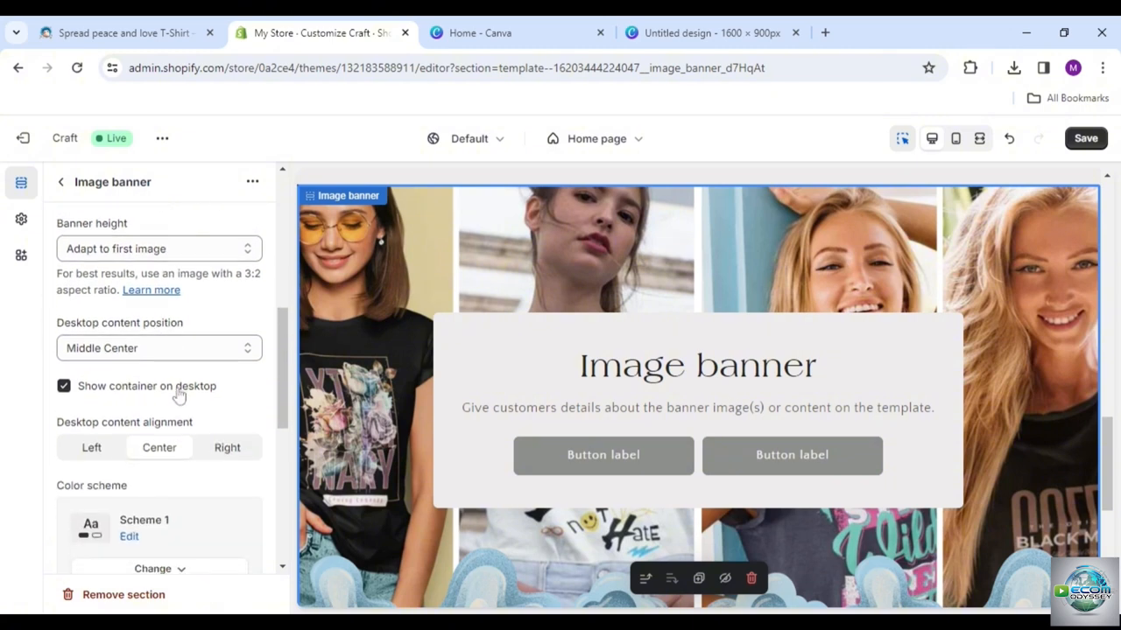
{"action": "left_click", "coordinate": [178, 396]}
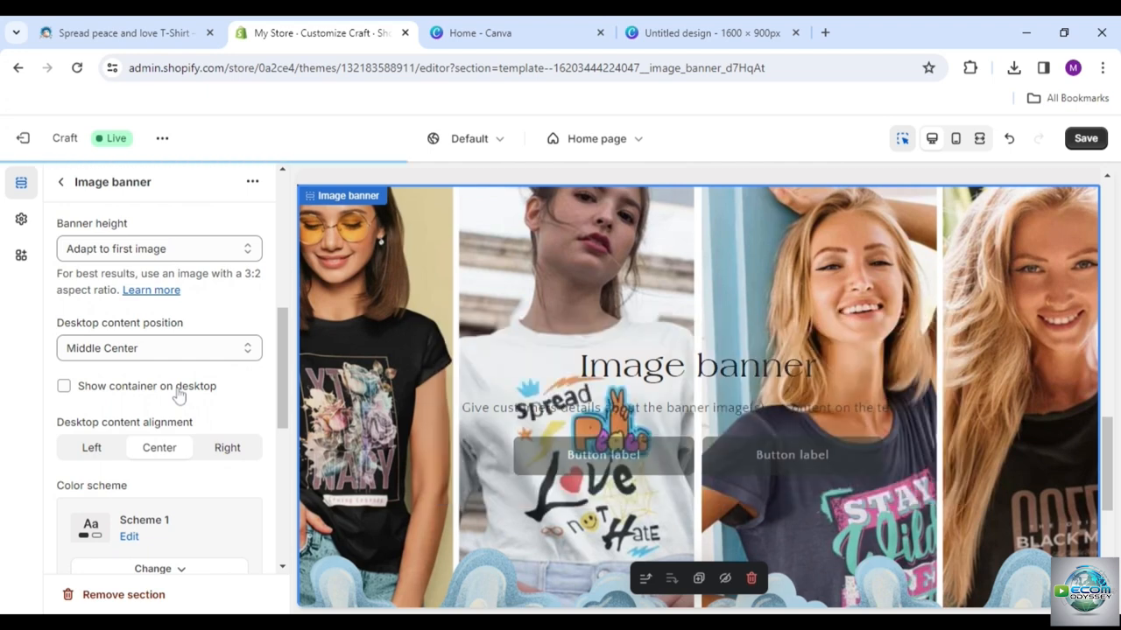
Try Ambient movement as the banner's image behavior and return the setting to None
{"action": "scroll", "coordinate": [225, 421], "scroll_direction": "down", "scroll_amount": 8}
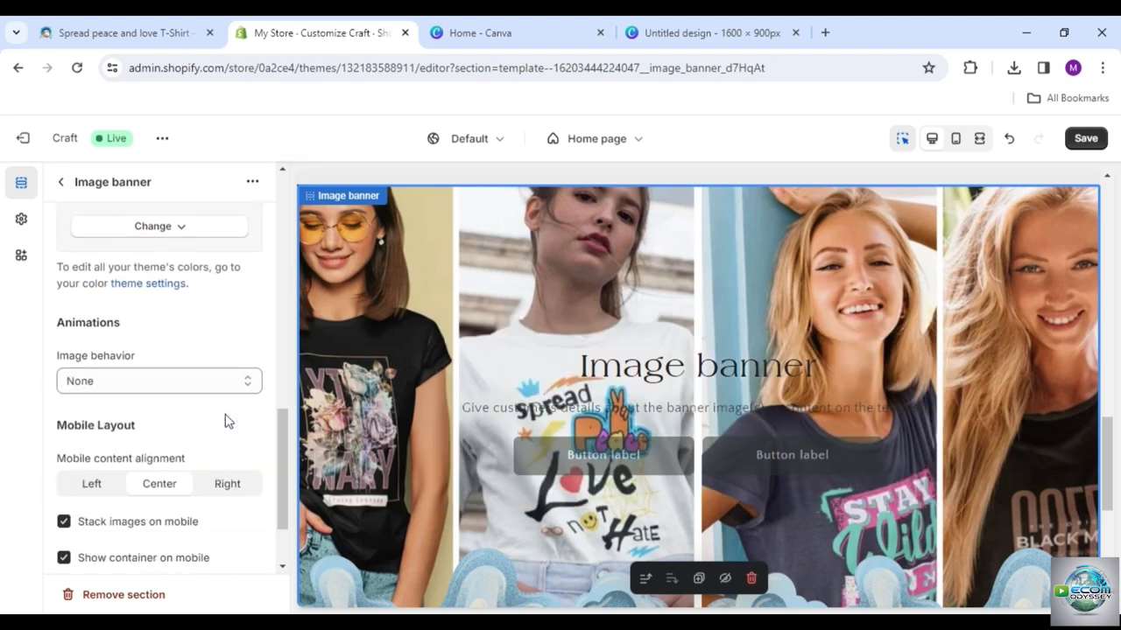
{"action": "left_click", "coordinate": [251, 389]}
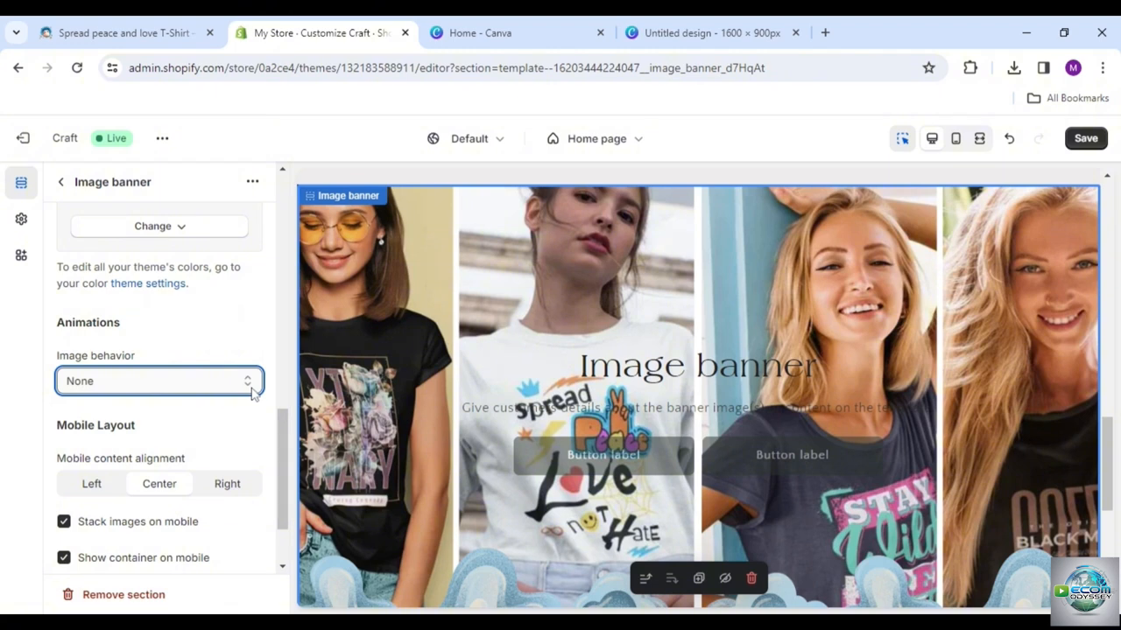
{"action": "left_click", "coordinate": [246, 408]}
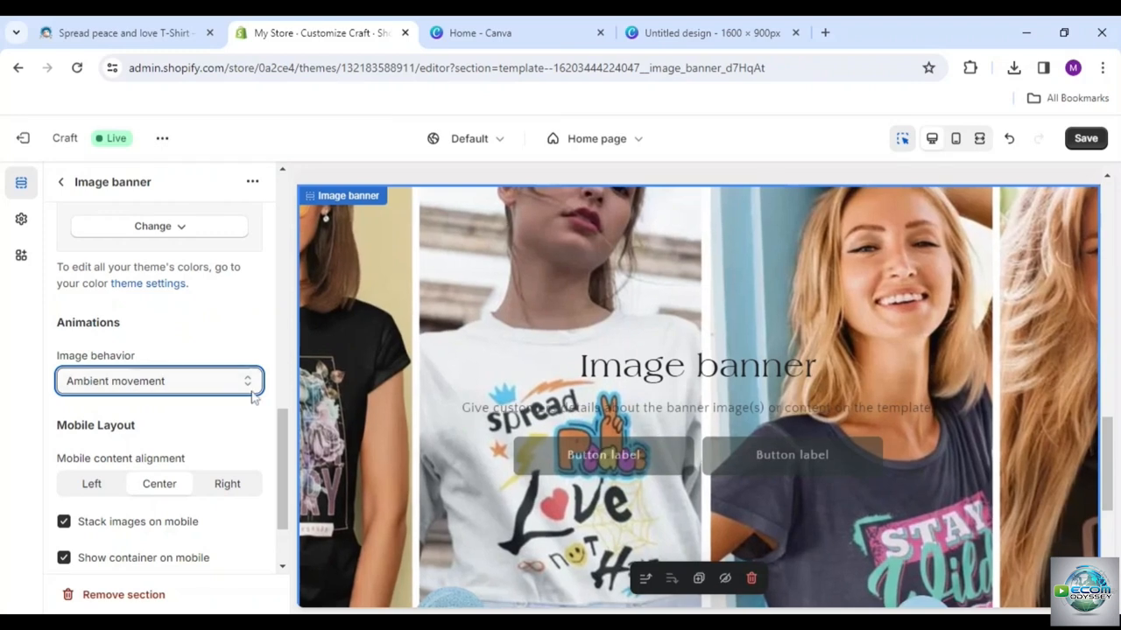
{"action": "left_click", "coordinate": [238, 404]}
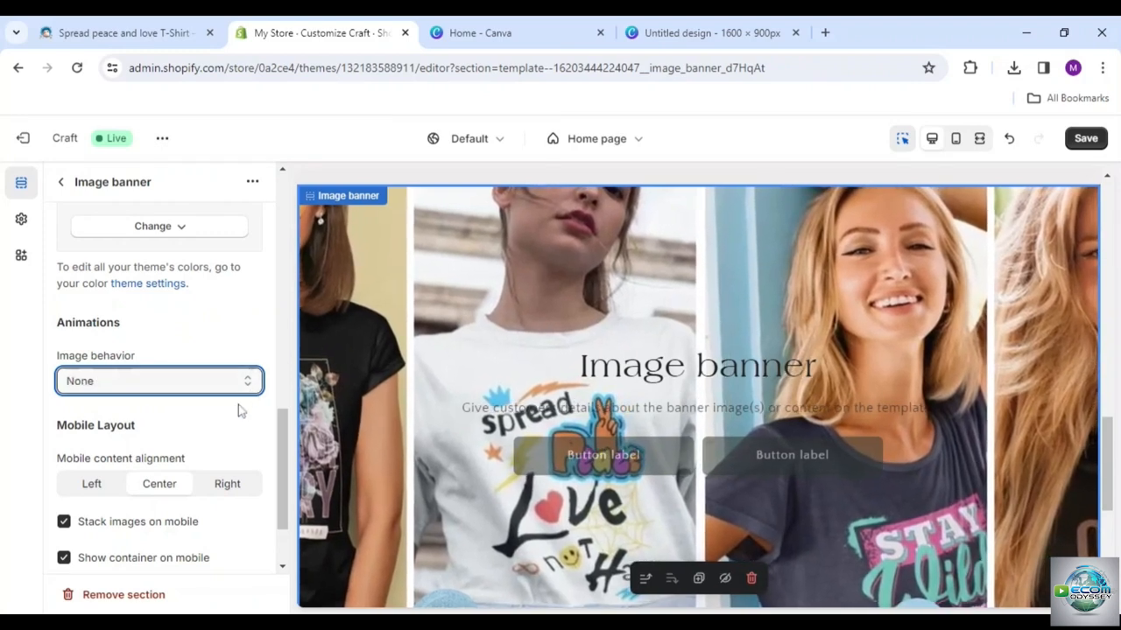
{"action": "scroll", "coordinate": [238, 404], "scroll_direction": "down", "scroll_amount": 2}
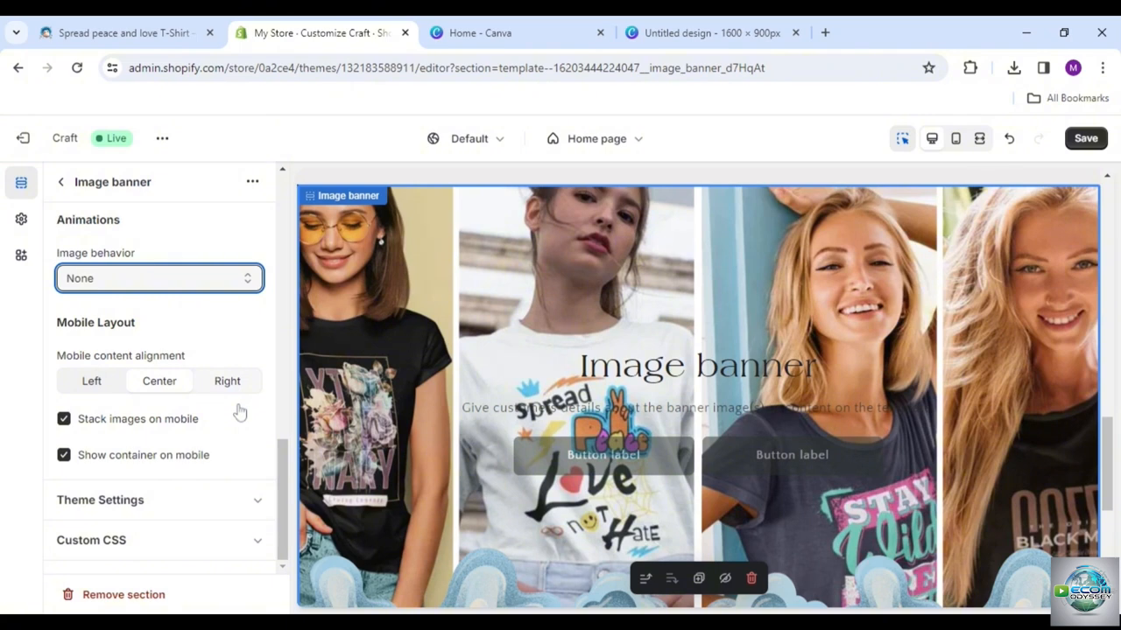
Hide the heading block and the customer details text block of the image banner section
{"action": "scroll", "coordinate": [240, 409], "scroll_direction": "up", "scroll_amount": 10}
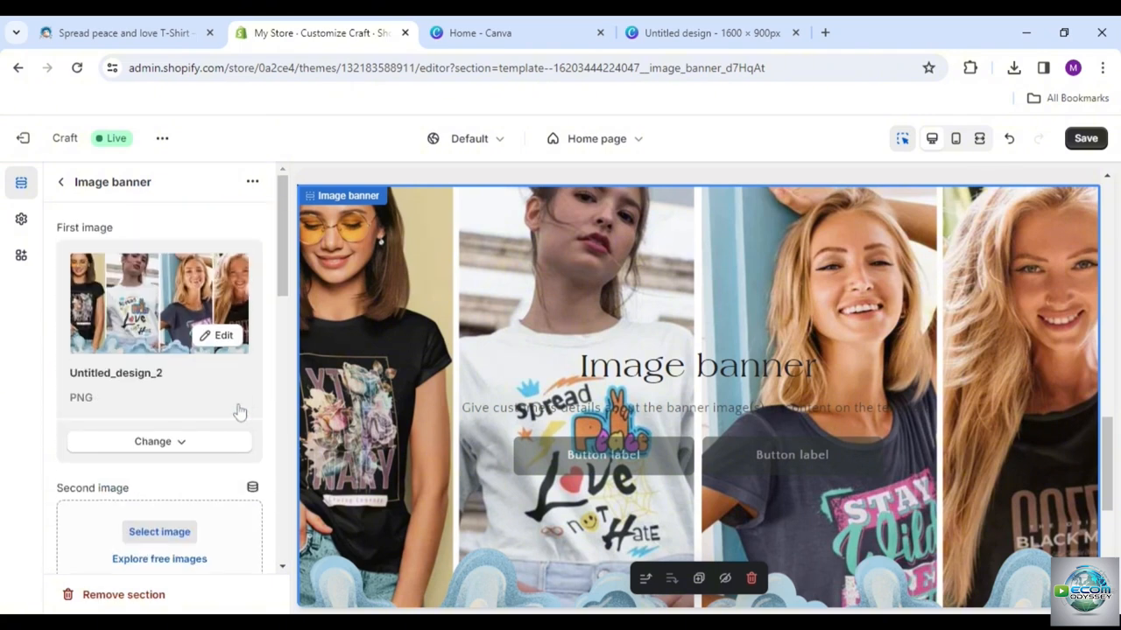
{"action": "left_click", "coordinate": [61, 184]}
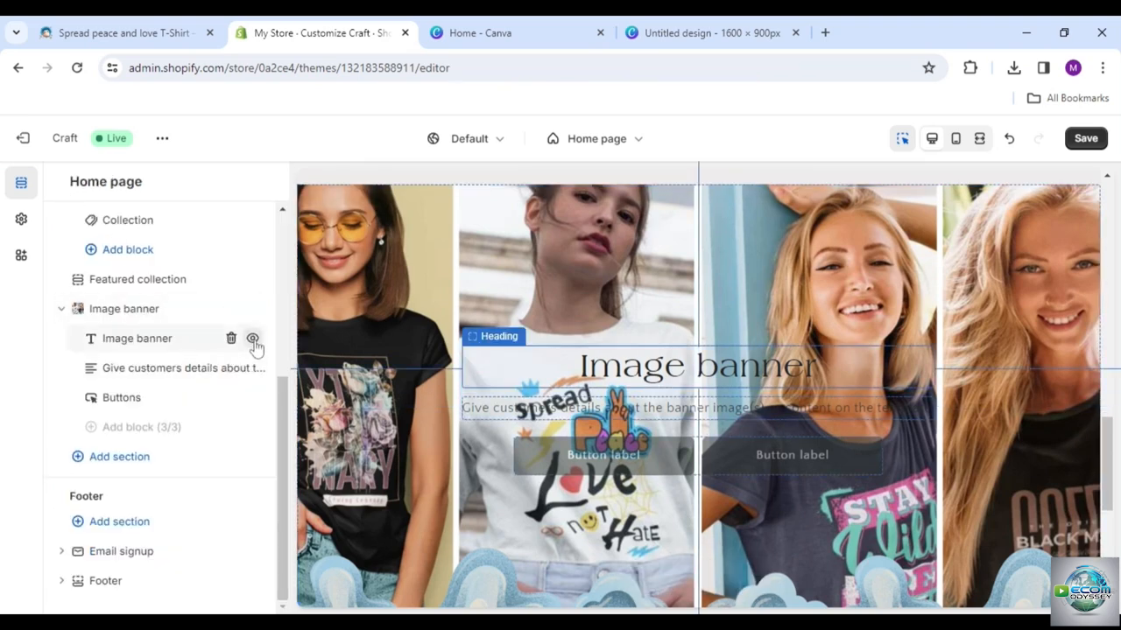
{"action": "left_click", "coordinate": [253, 341]}
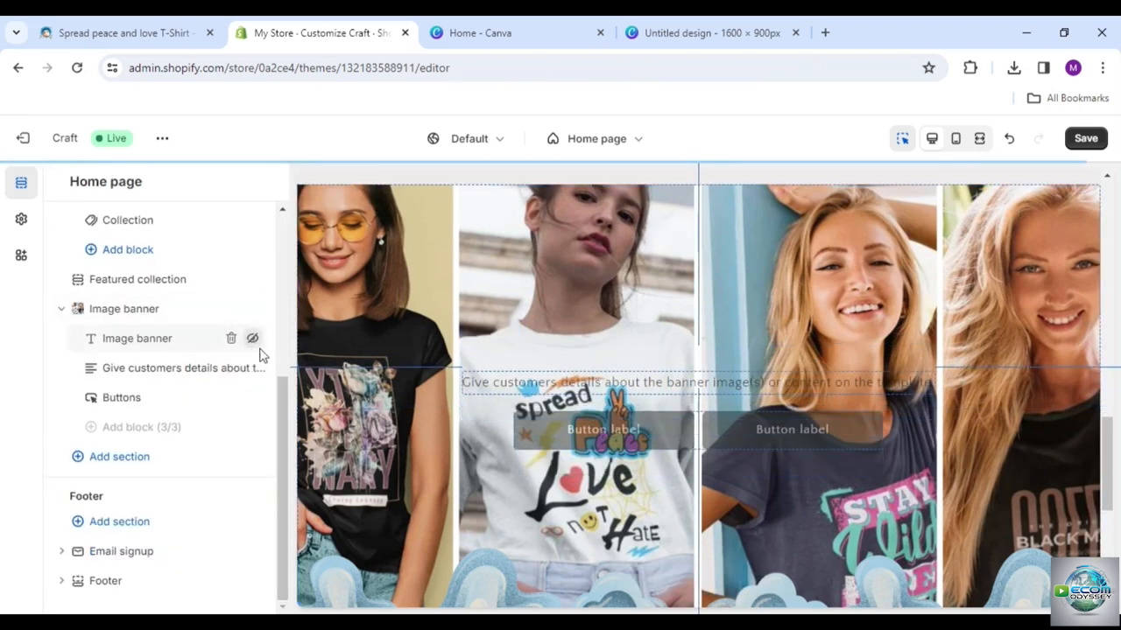
{"action": "left_click", "coordinate": [253, 368]}
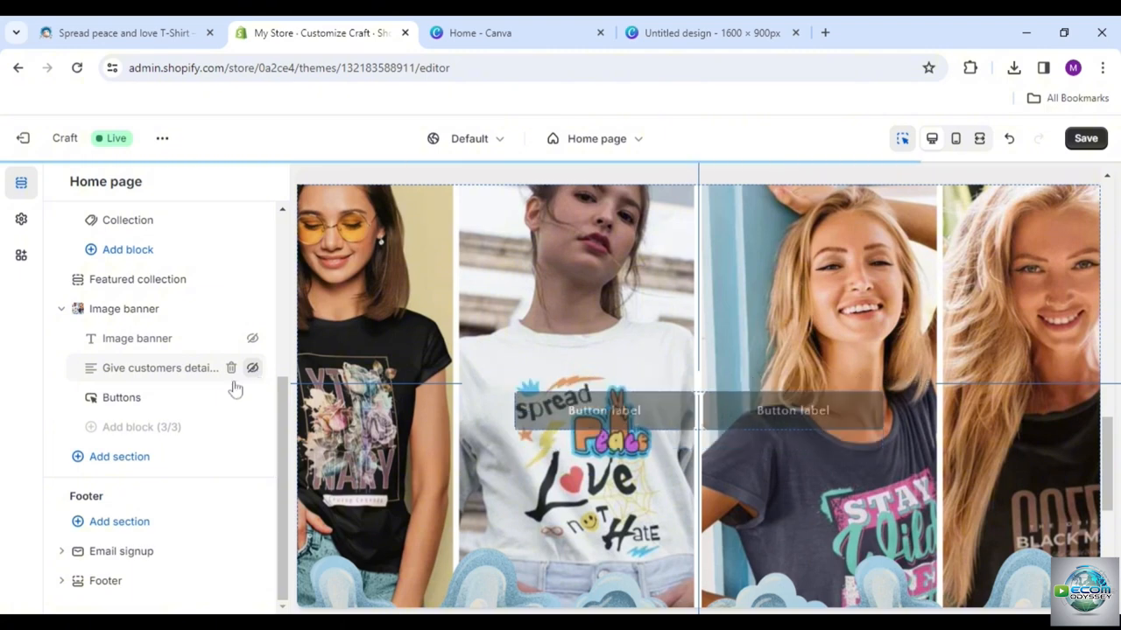
Label the banner's first button SHOP NOW and link it to All collections
{"action": "left_click", "coordinate": [163, 399]}
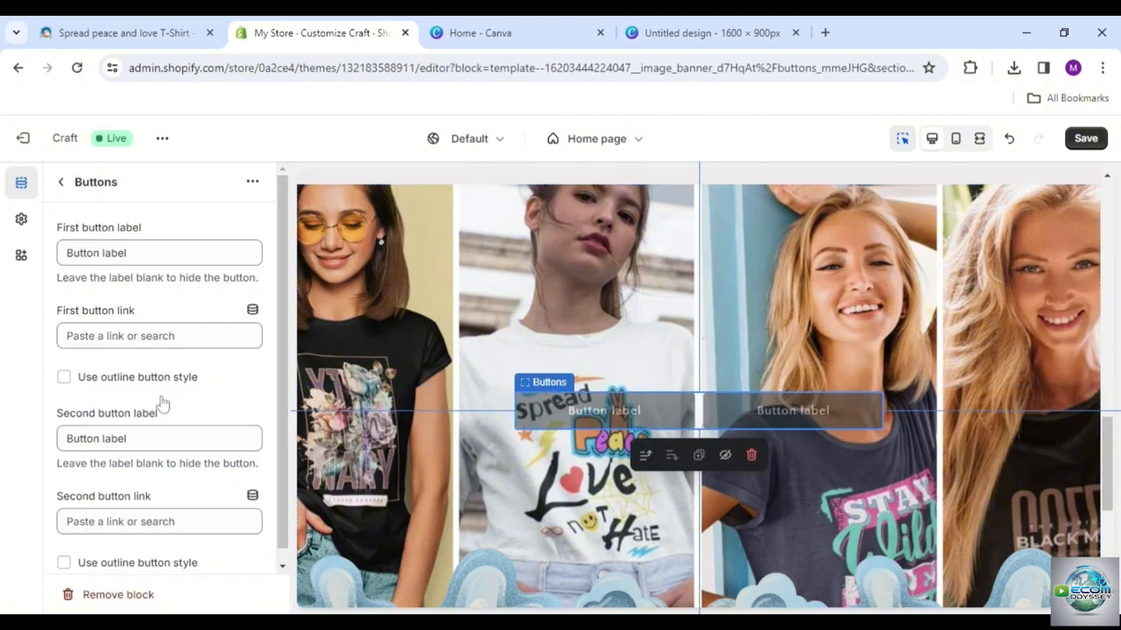
{"action": "left_click_drag", "start_coordinate": [128, 253], "coordinate": [8, 244]}
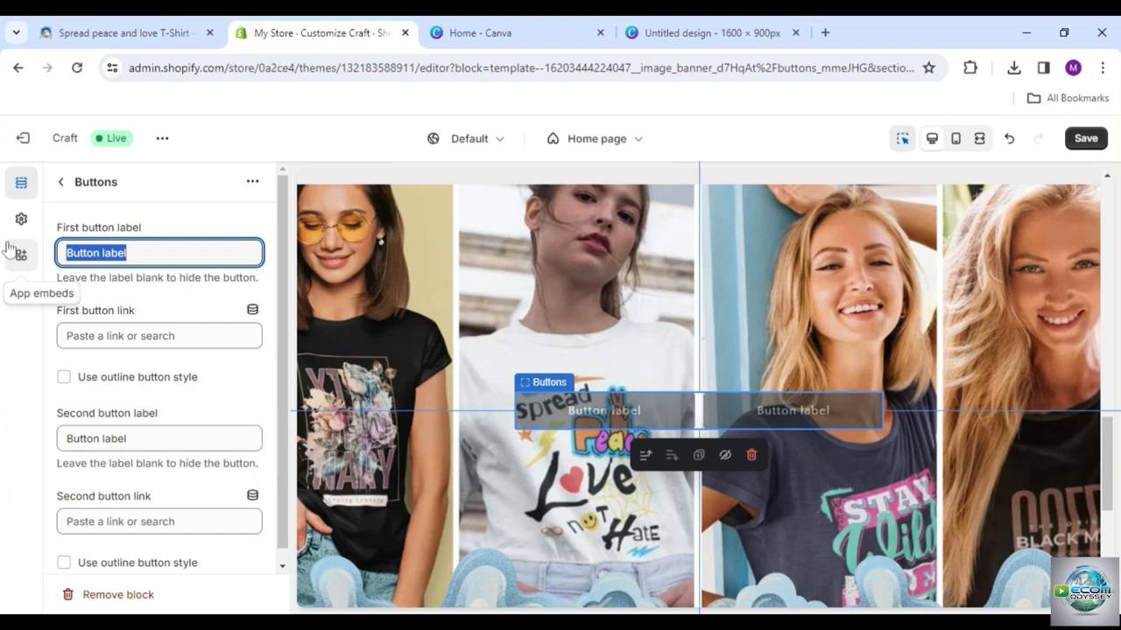
{"action": "type", "text": "SHOP "}
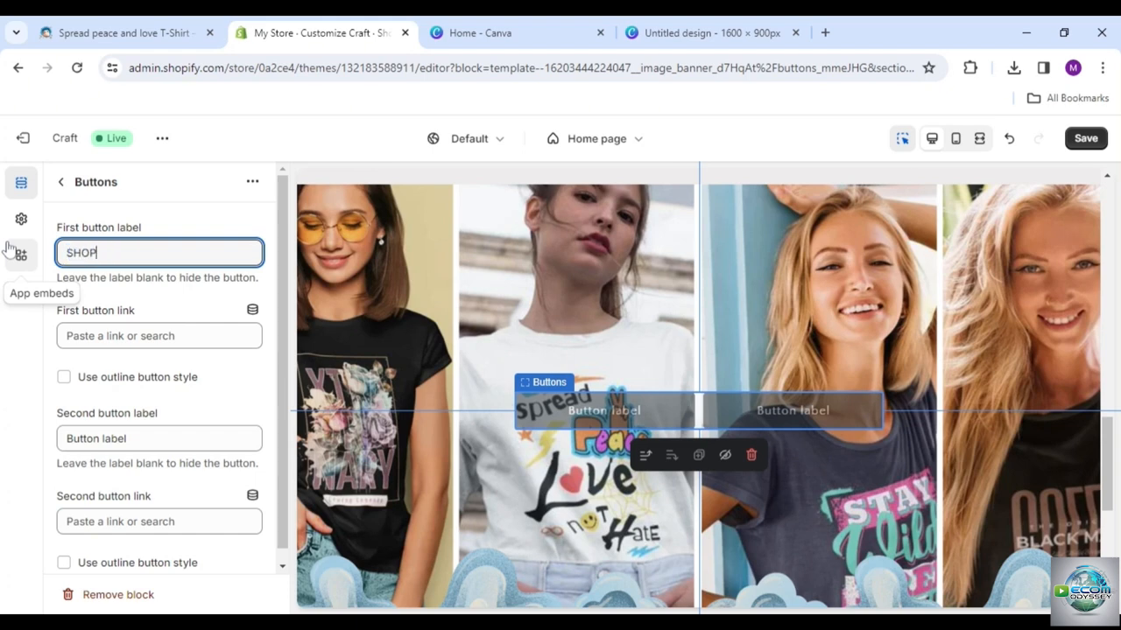
{"action": "type", "text": "NOW"}
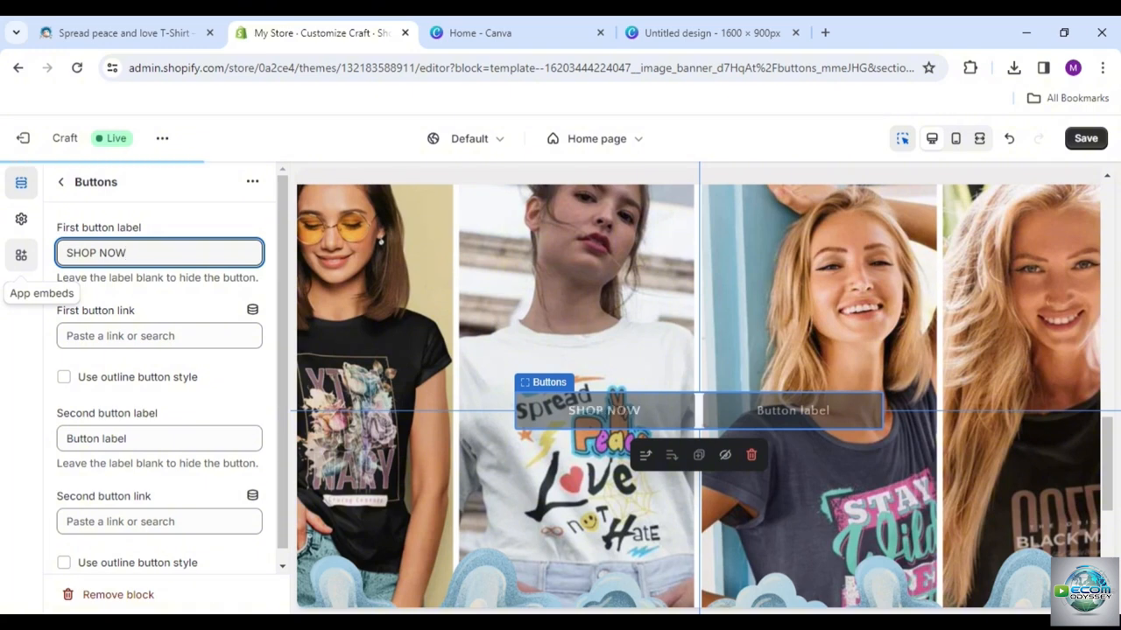
{"action": "left_click", "coordinate": [158, 335]}
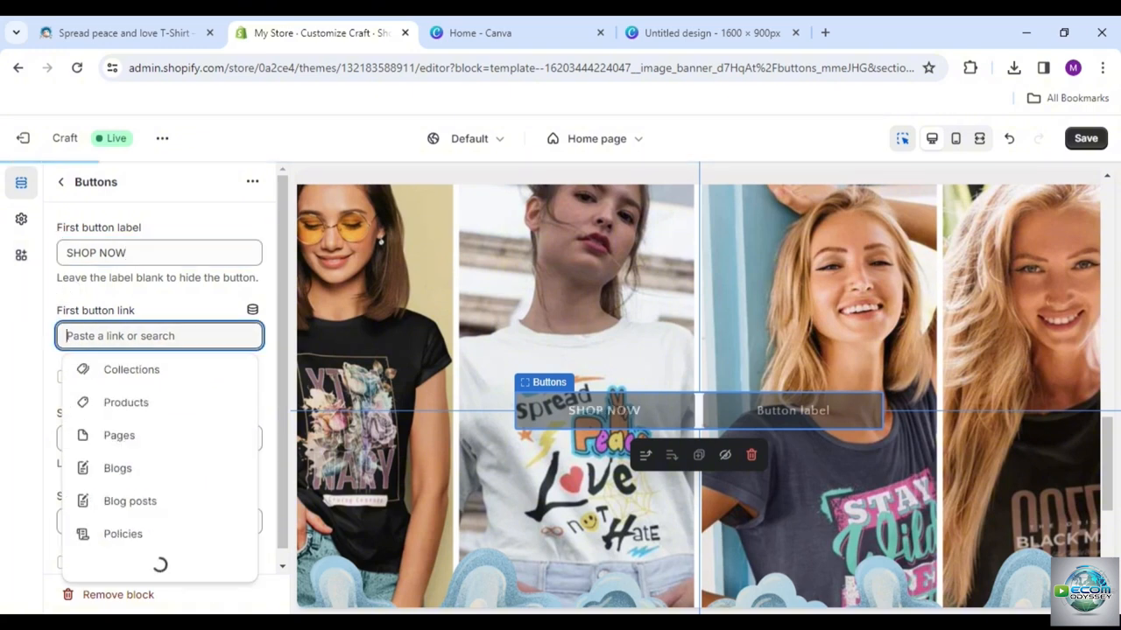
{"action": "left_click", "coordinate": [156, 371]}
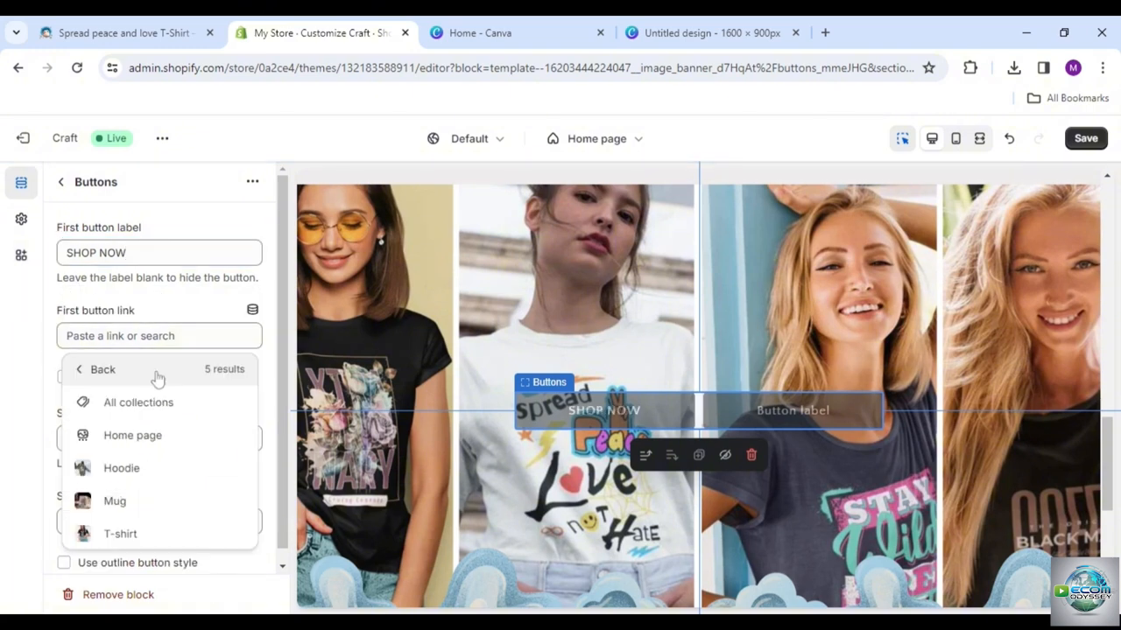
{"action": "left_click", "coordinate": [155, 402]}
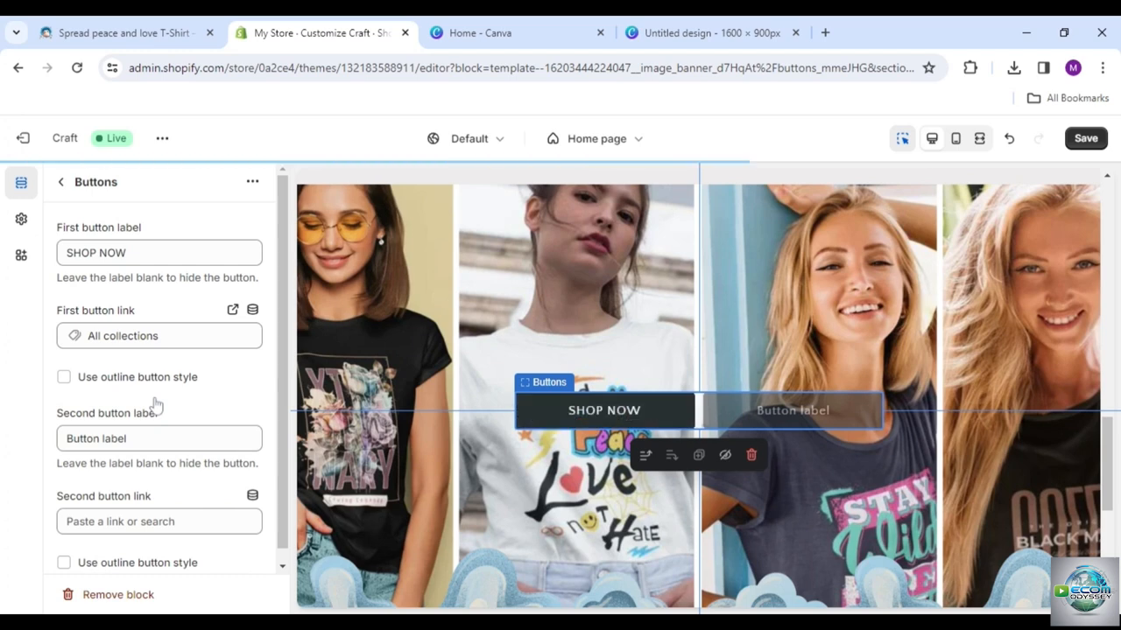
Clear the label of the banner's second button so that button is hidden
{"action": "scroll", "coordinate": [155, 403], "scroll_direction": "down", "scroll_amount": 1}
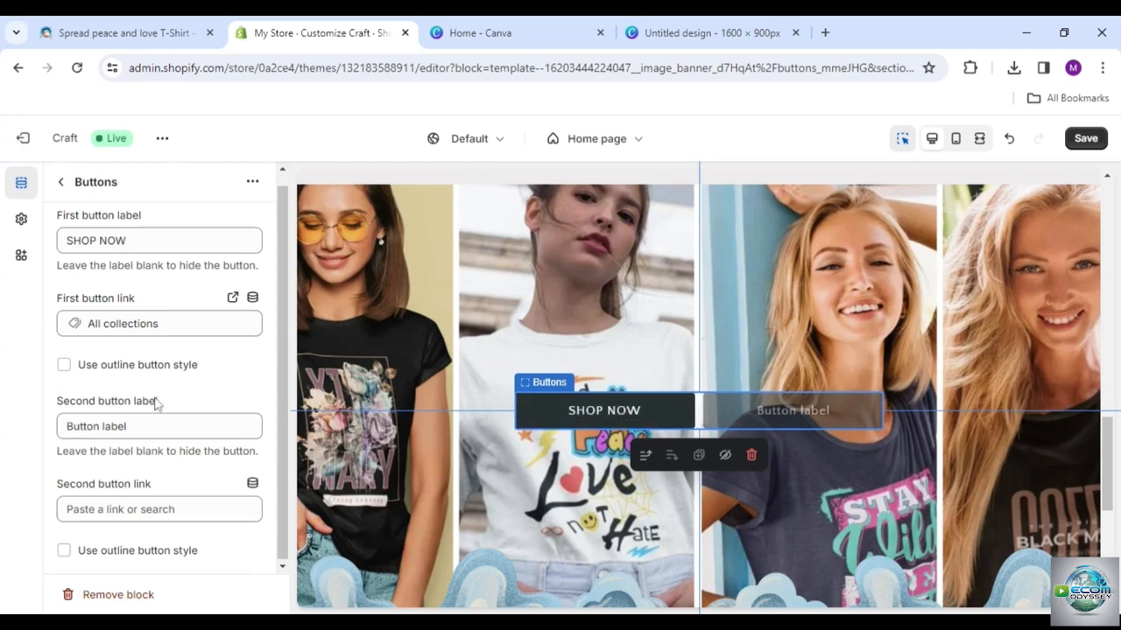
{"action": "left_click_drag", "start_coordinate": [127, 425], "coordinate": [17, 438]}
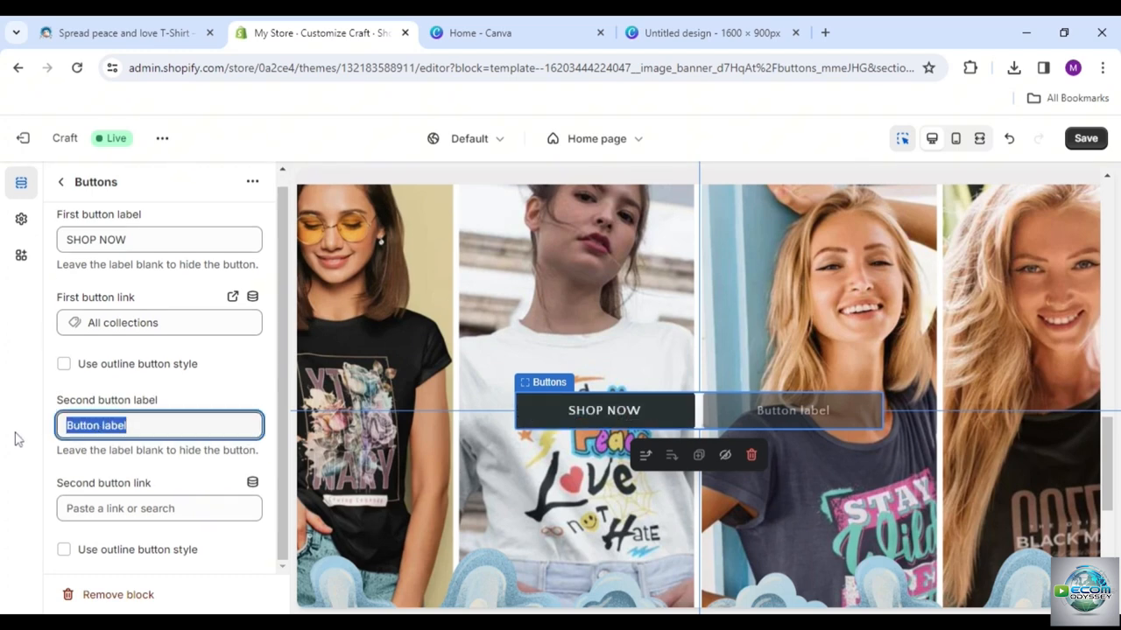
{"action": "key", "text": "BackSpace"}
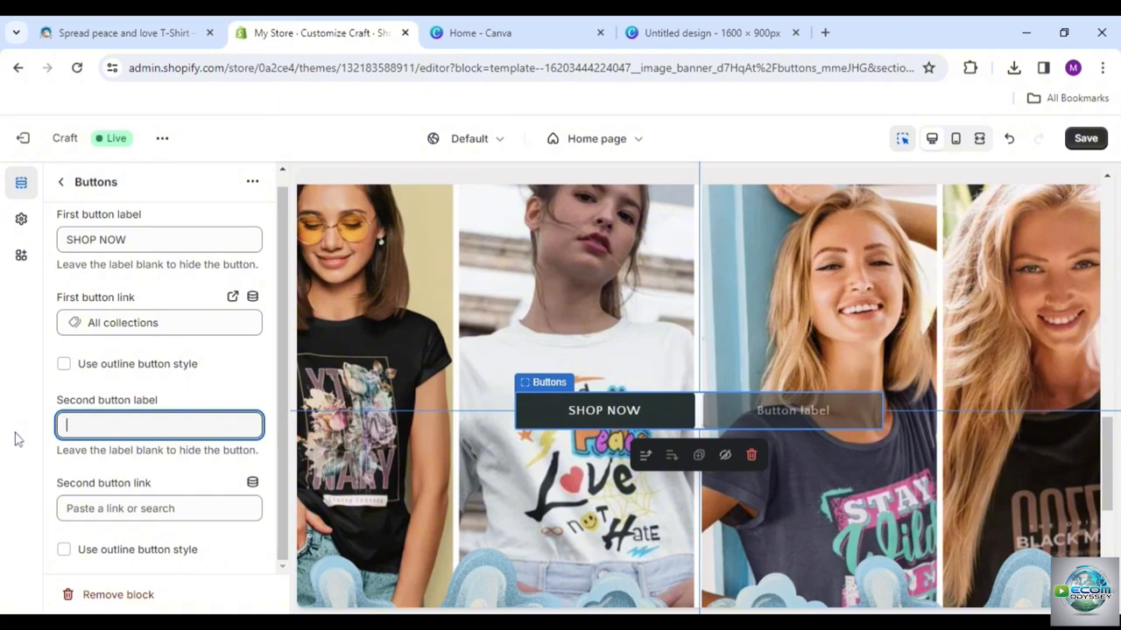
{"action": "left_click", "coordinate": [239, 384]}
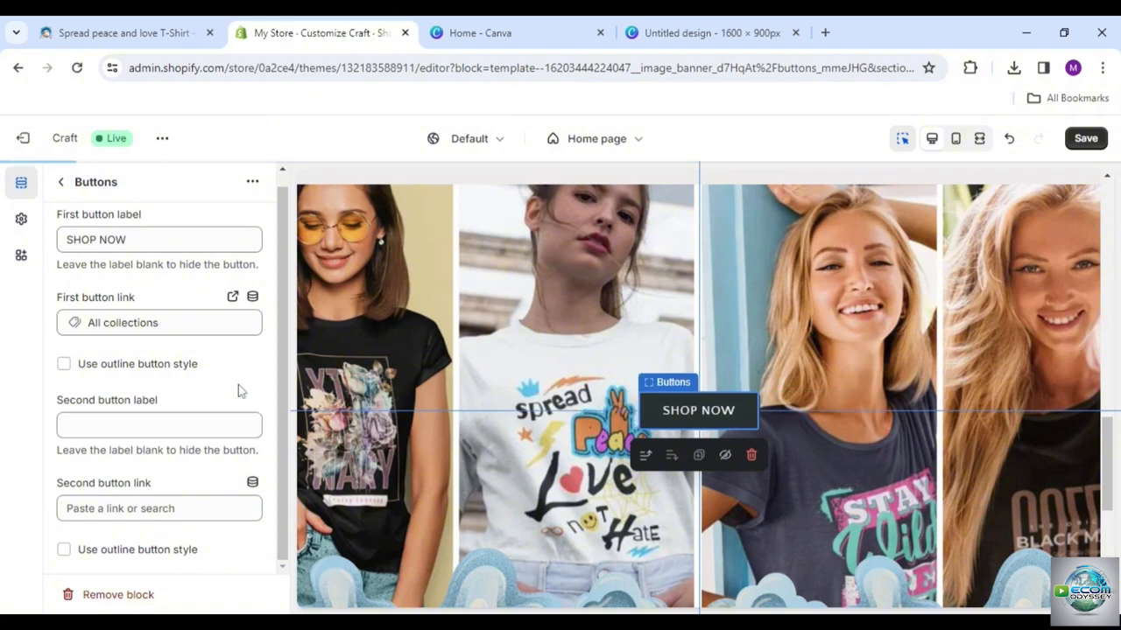
Try the outline button style on the SHOP NOW button and turn it back off
{"action": "left_click", "coordinate": [175, 365]}
{"action": "left_click", "coordinate": [175, 368]}
Preview the home page in mobile view and turn off the image banner's container on mobile
{"action": "left_click", "coordinate": [61, 181]}
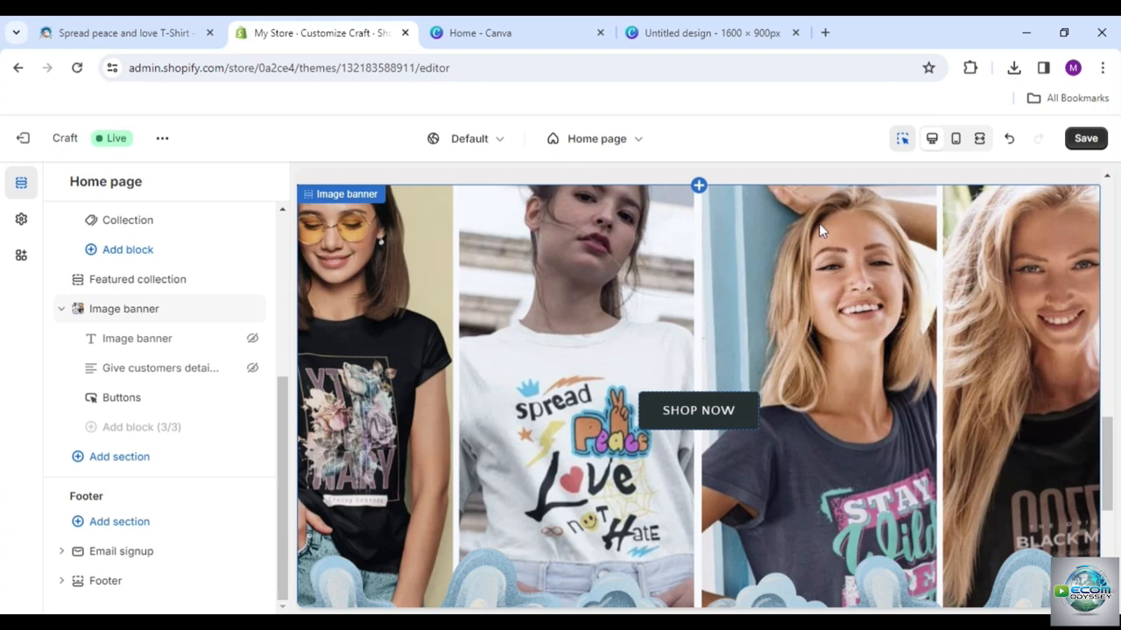
{"action": "left_click", "coordinate": [956, 140]}
{"action": "scroll", "coordinate": [748, 407], "scroll_direction": "up", "scroll_amount": 1}
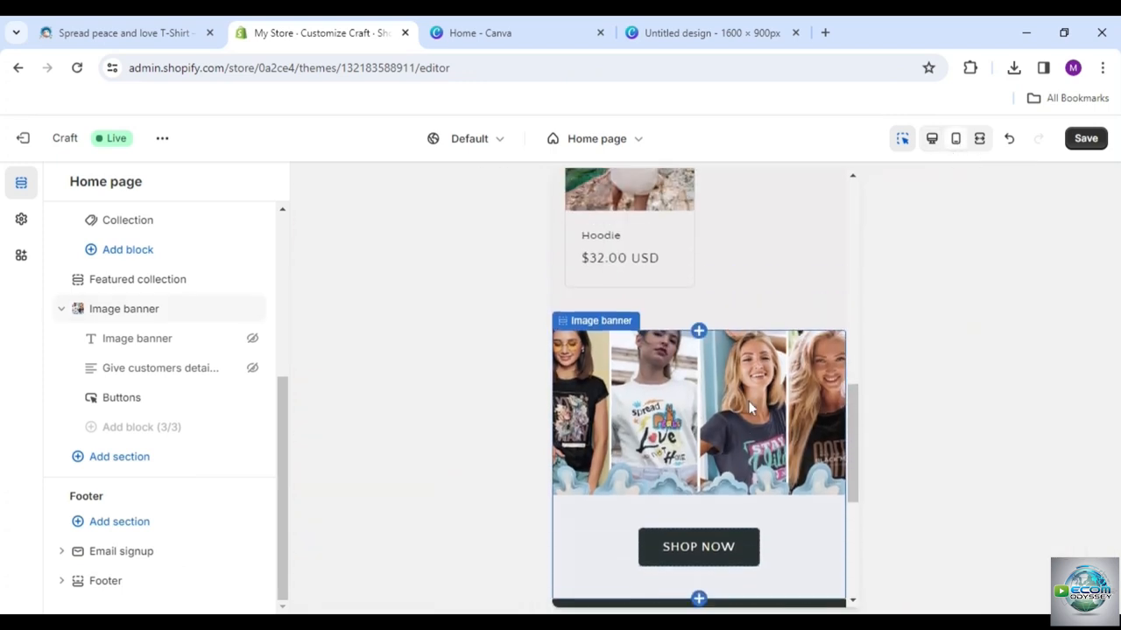
{"action": "scroll", "coordinate": [748, 407], "scroll_direction": "down", "scroll_amount": 1}
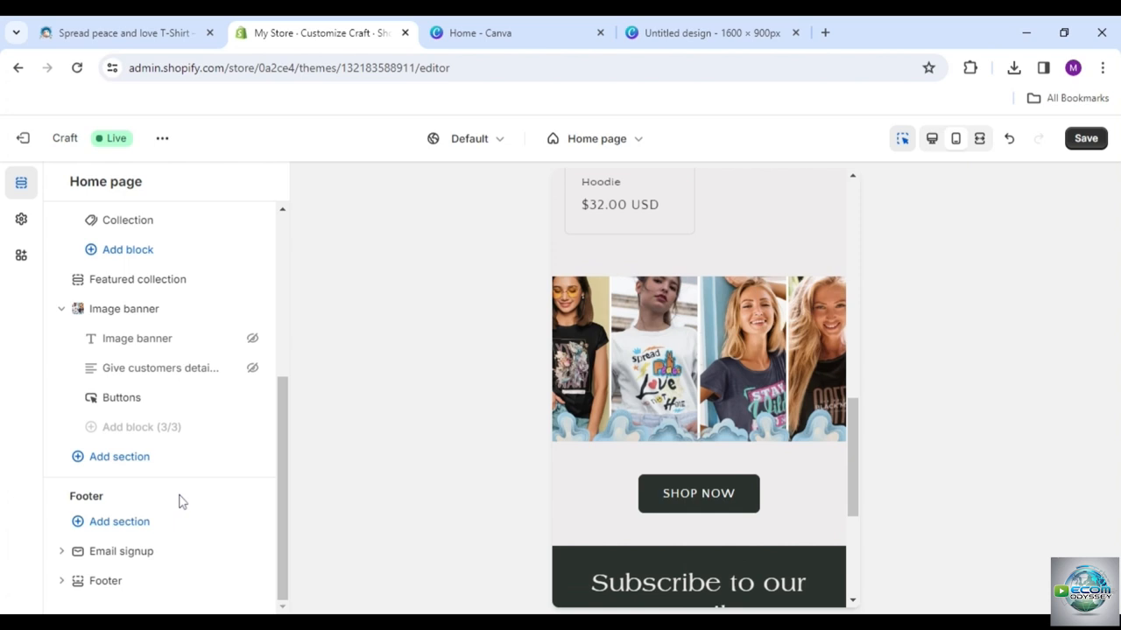
{"action": "left_click", "coordinate": [143, 311]}
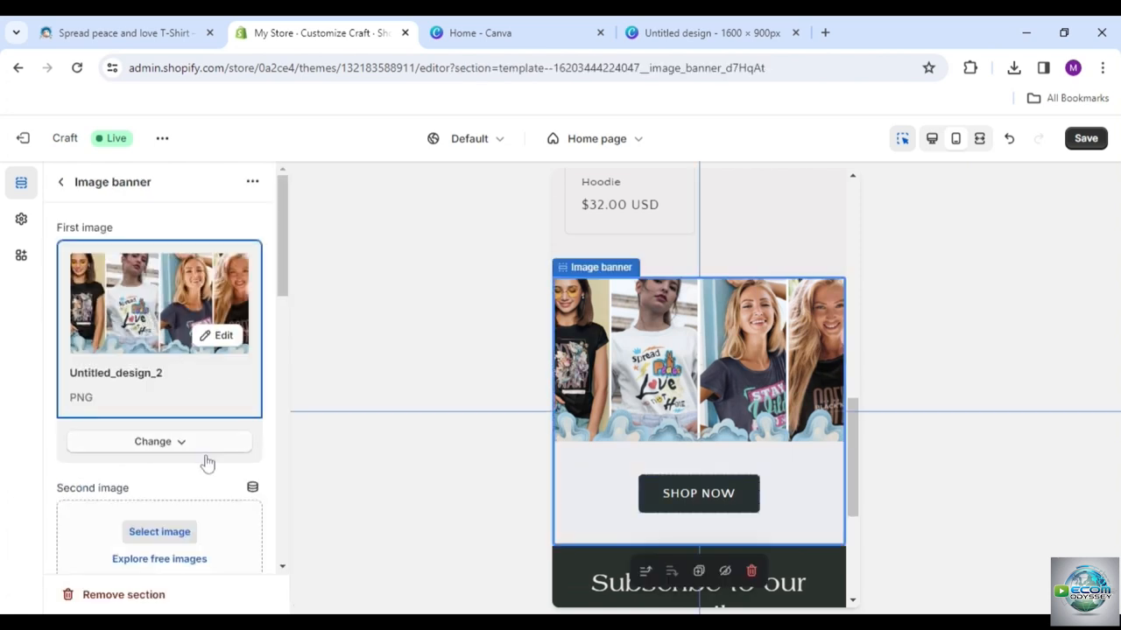
{"action": "scroll", "coordinate": [207, 464], "scroll_direction": "down", "scroll_amount": 5}
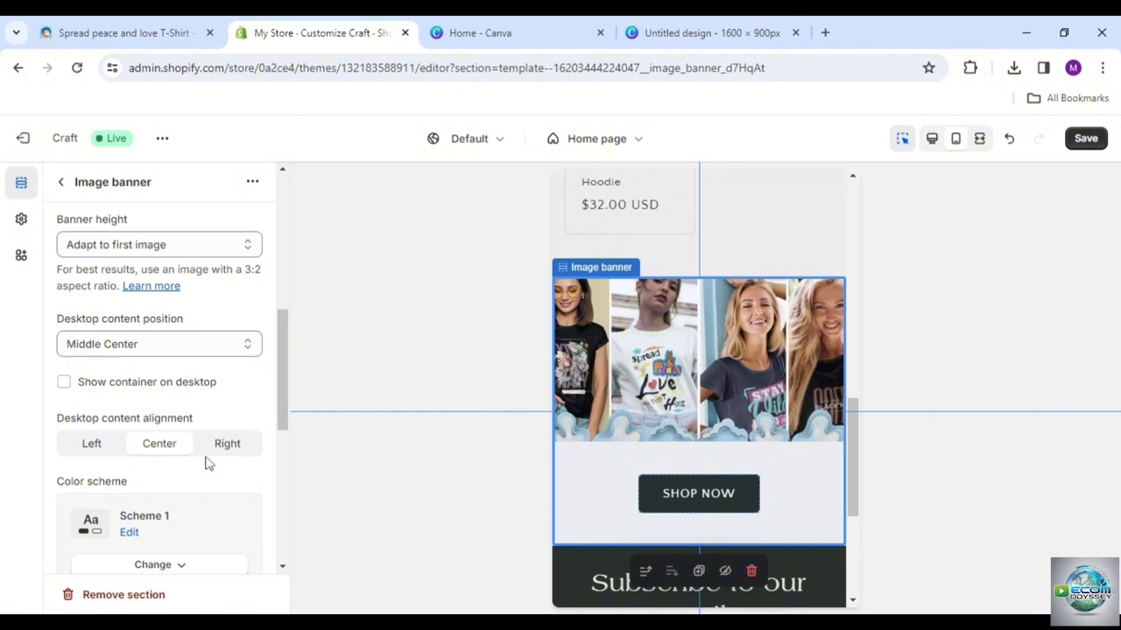
{"action": "scroll", "coordinate": [207, 464], "scroll_direction": "down", "scroll_amount": 8}
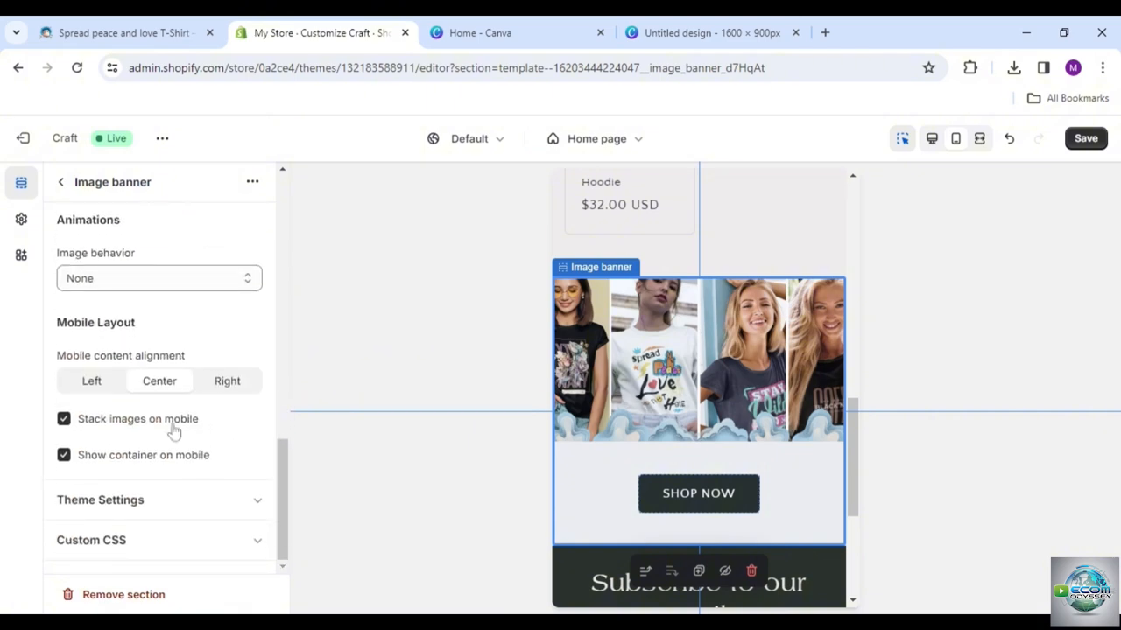
{"action": "left_click", "coordinate": [163, 459]}
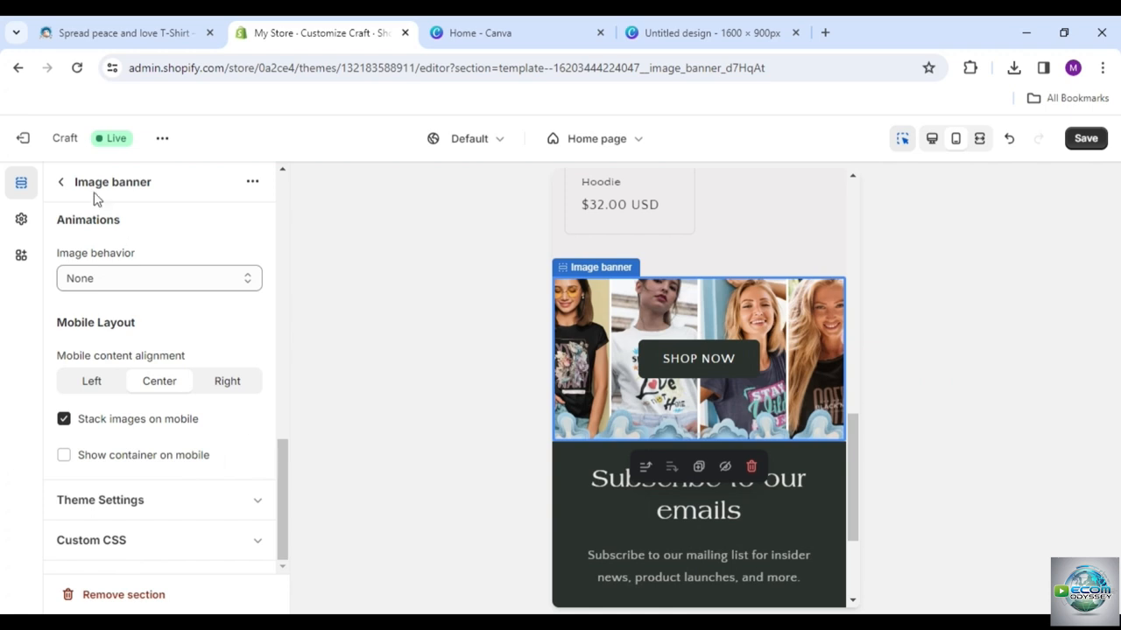
Move the Image banner section to the start of the template above Rich text, return to desktop preview and save the theme
{"action": "left_click", "coordinate": [61, 184]}
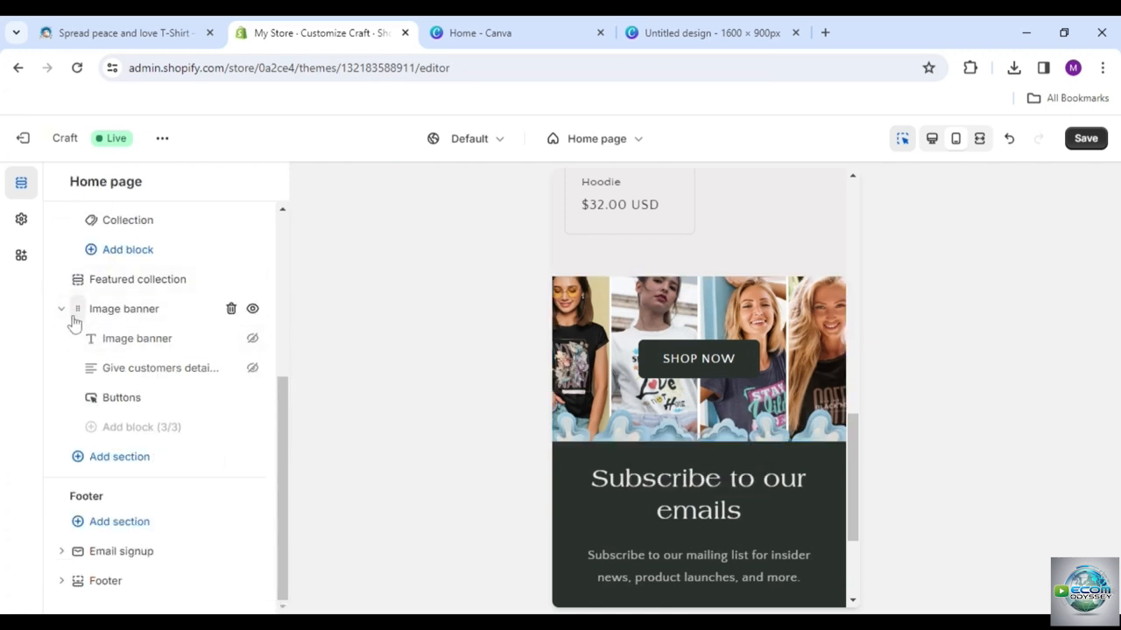
{"action": "left_click_drag", "start_coordinate": [75, 319], "coordinate": [75, 246]}
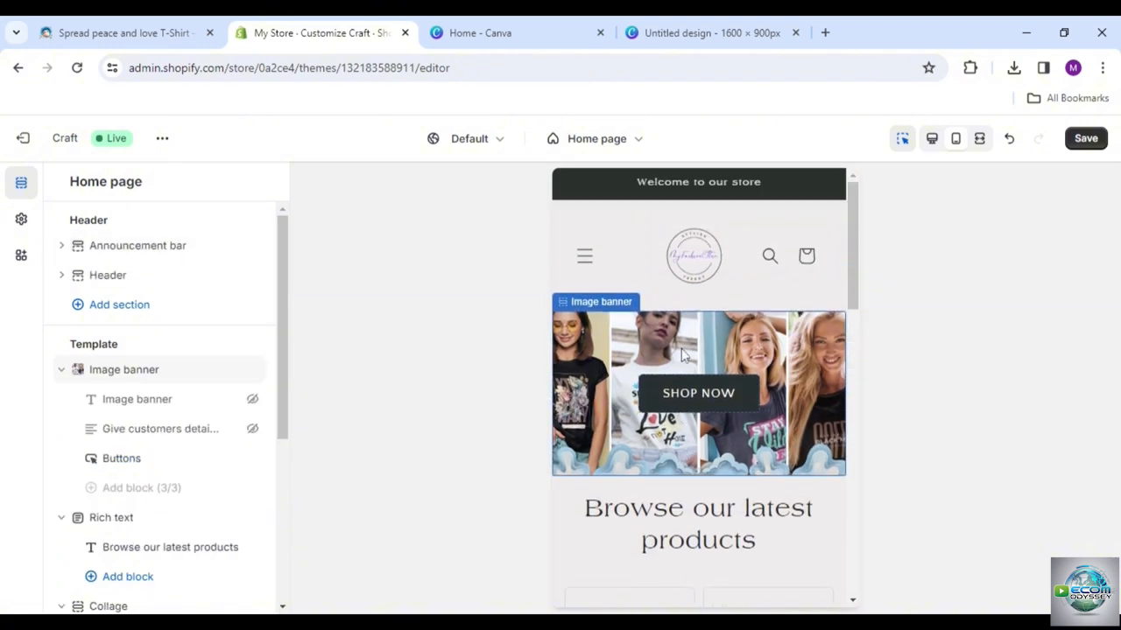
{"action": "left_click", "coordinate": [931, 142]}
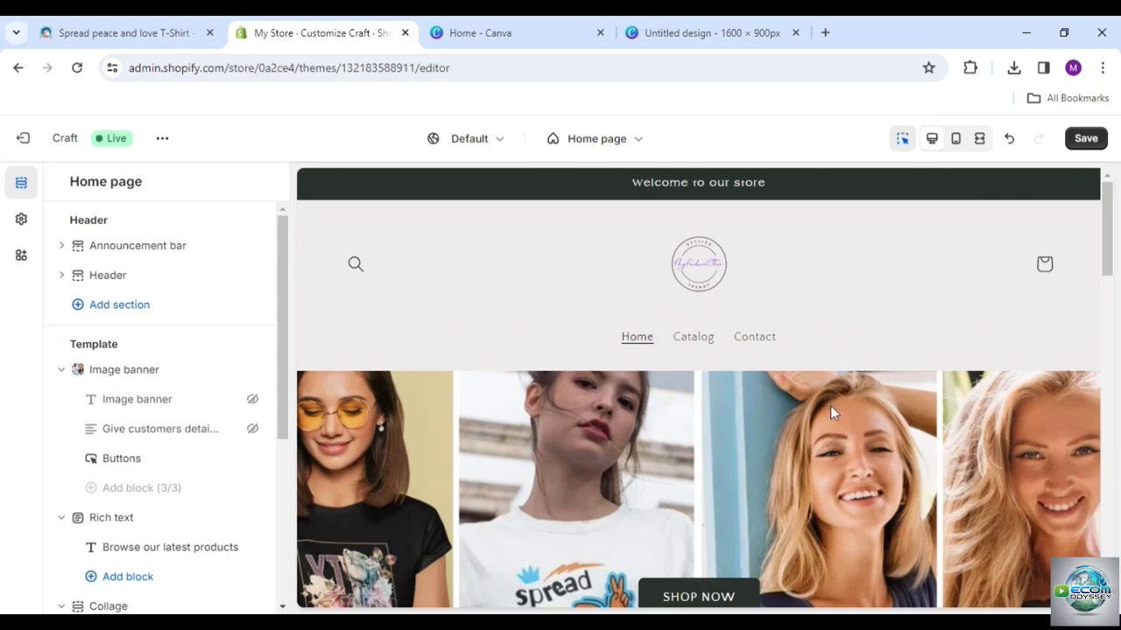
{"action": "left_click", "coordinate": [1086, 138]}
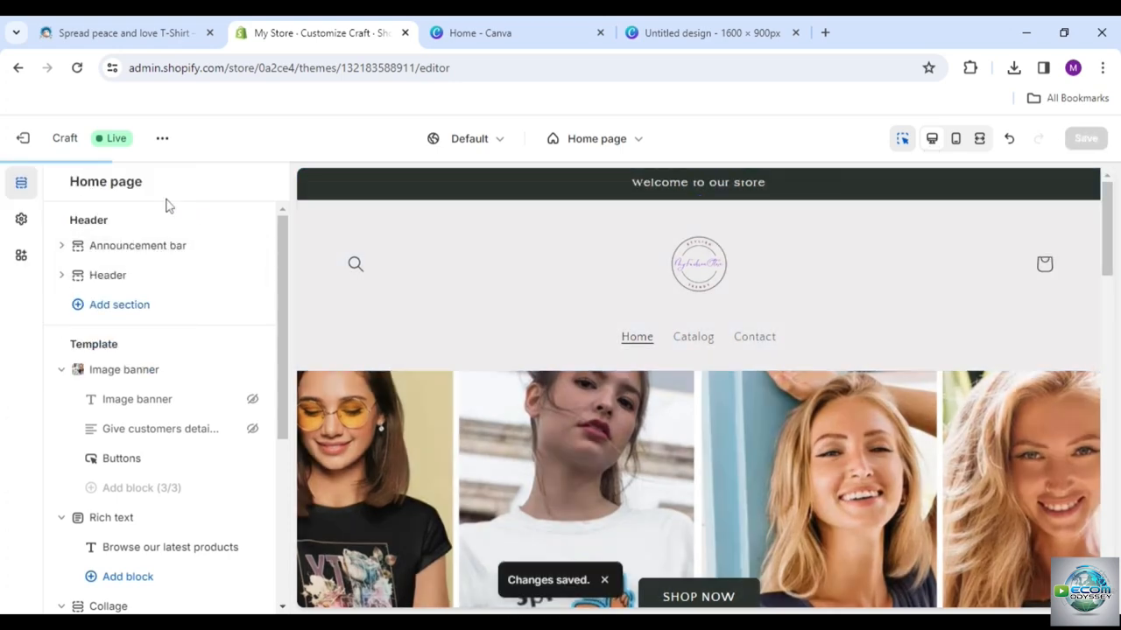
View the live store and examine the image banner on its home page
{"action": "left_click", "coordinate": [162, 140]}
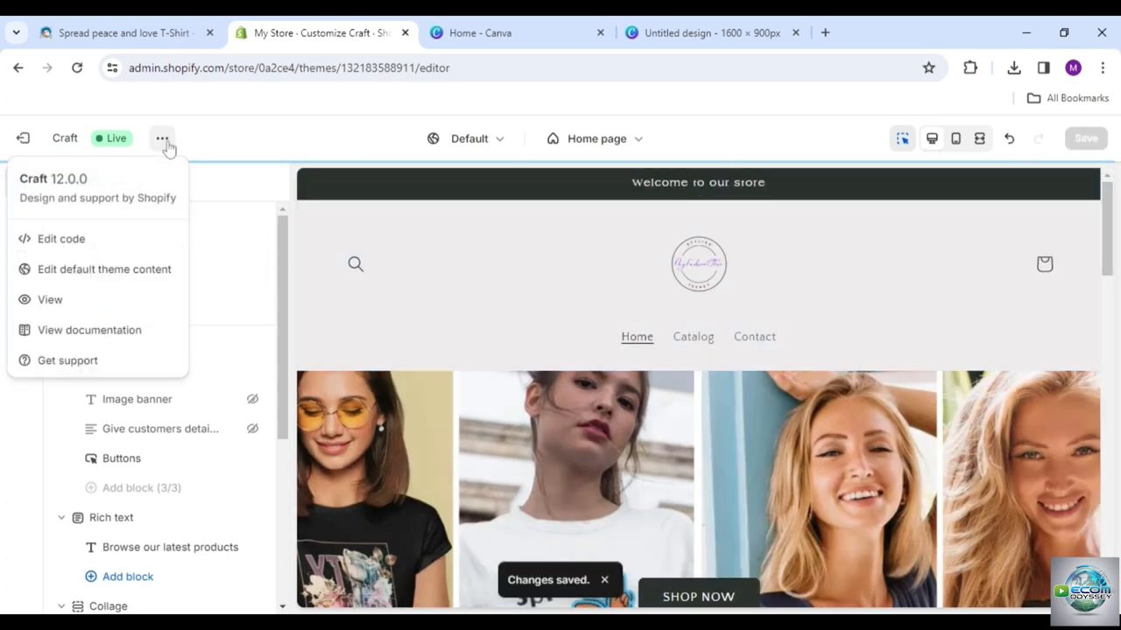
{"action": "left_click", "coordinate": [101, 306]}
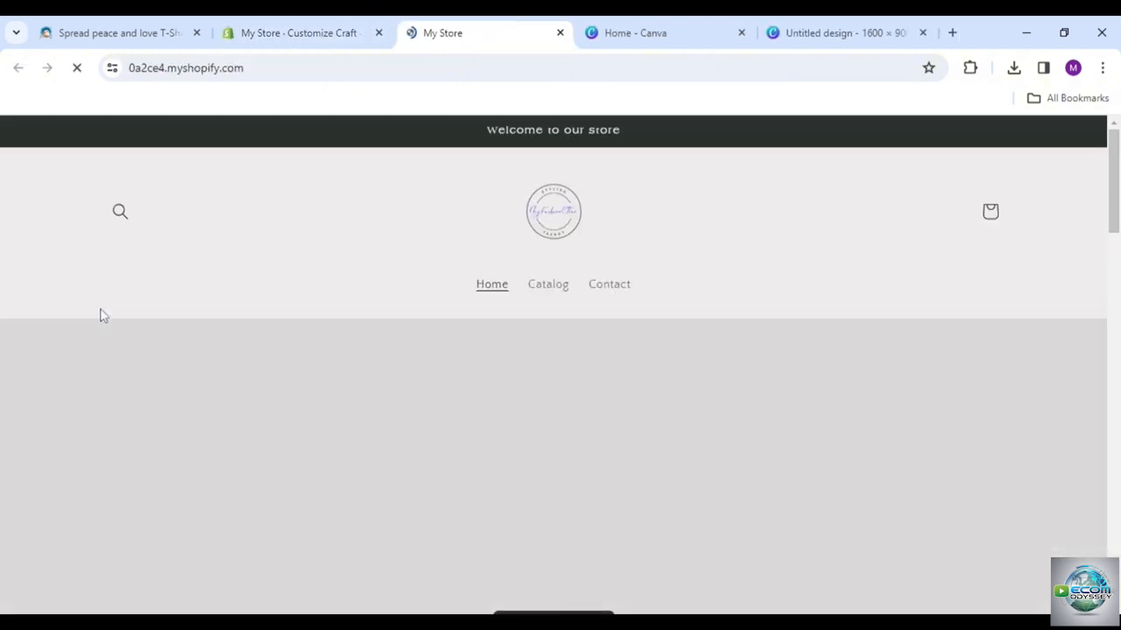
{"action": "scroll", "coordinate": [937, 328], "scroll_direction": "down", "scroll_amount": 5}
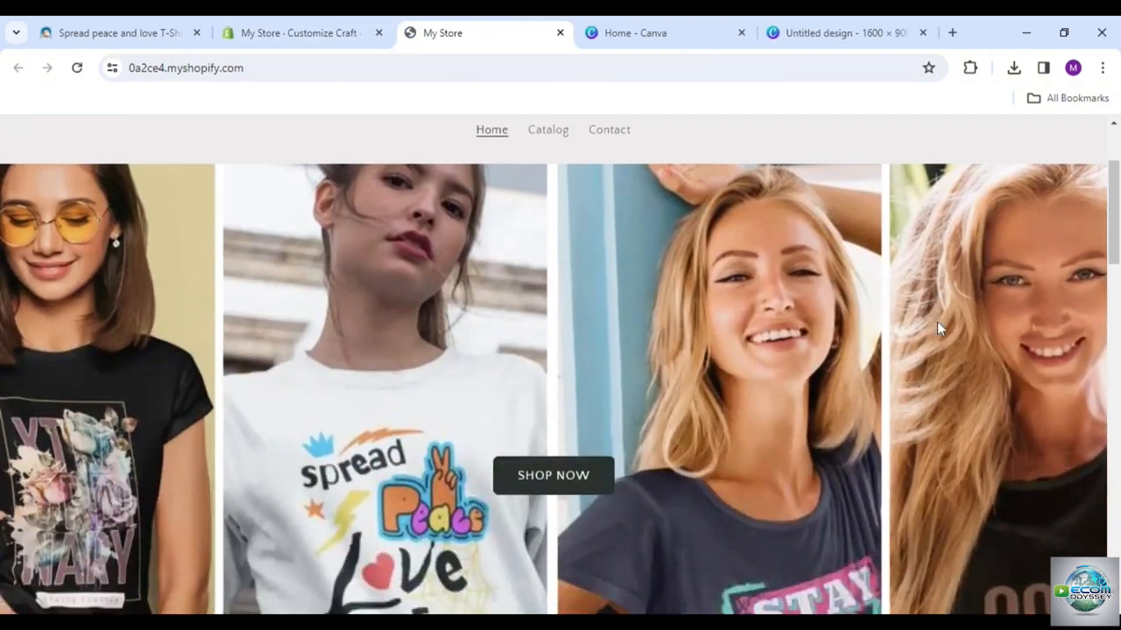
{"action": "scroll", "coordinate": [937, 328], "scroll_direction": "down", "scroll_amount": 3}
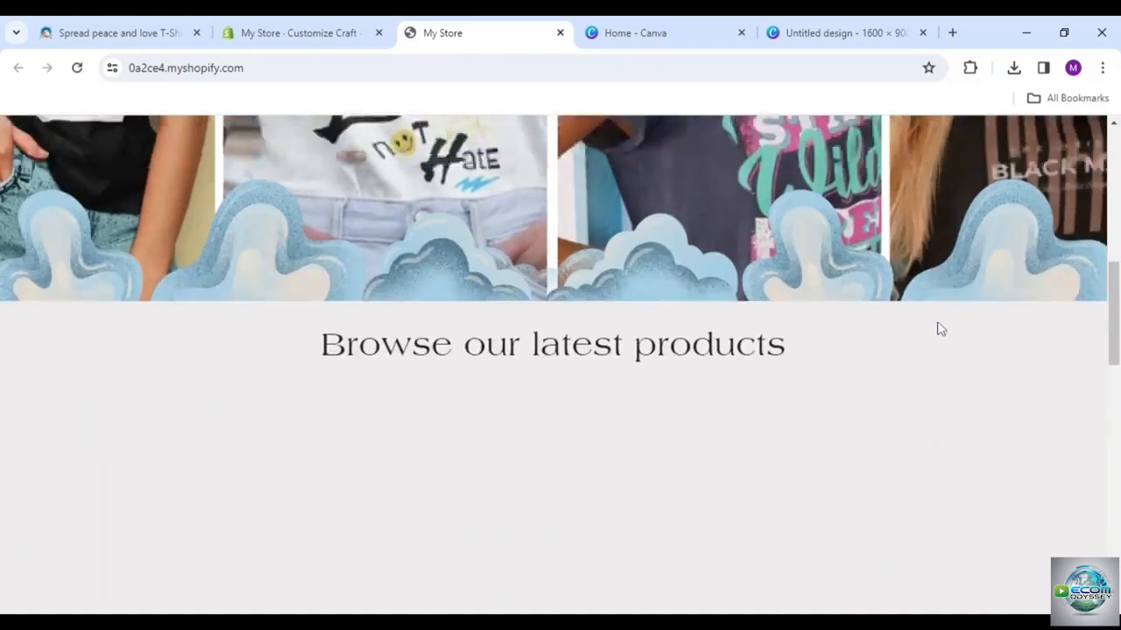
{"action": "scroll", "coordinate": [937, 328], "scroll_direction": "up", "scroll_amount": 3}
{"action": "scroll", "coordinate": [937, 321], "scroll_direction": "up", "scroll_amount": 5}
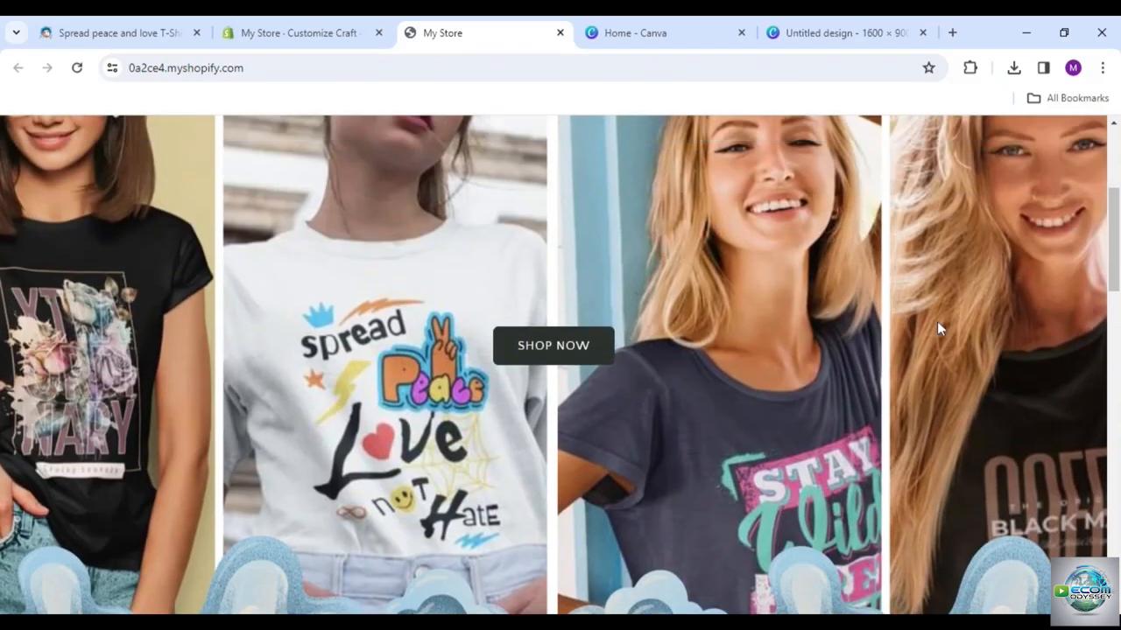
Test the banner's SHOP NOW button, look over the Collections page and return to the store's home page
{"action": "scroll", "coordinate": [936, 322], "scroll_direction": "down", "scroll_amount": 2}
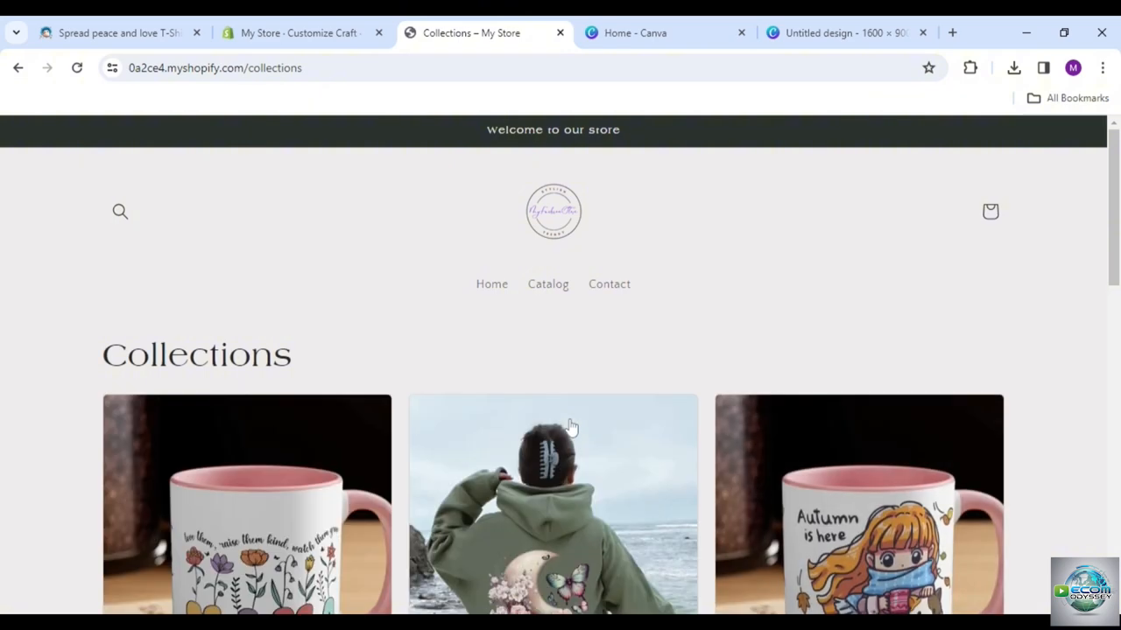
{"action": "scroll", "coordinate": [1013, 298], "scroll_direction": "down", "scroll_amount": 2}
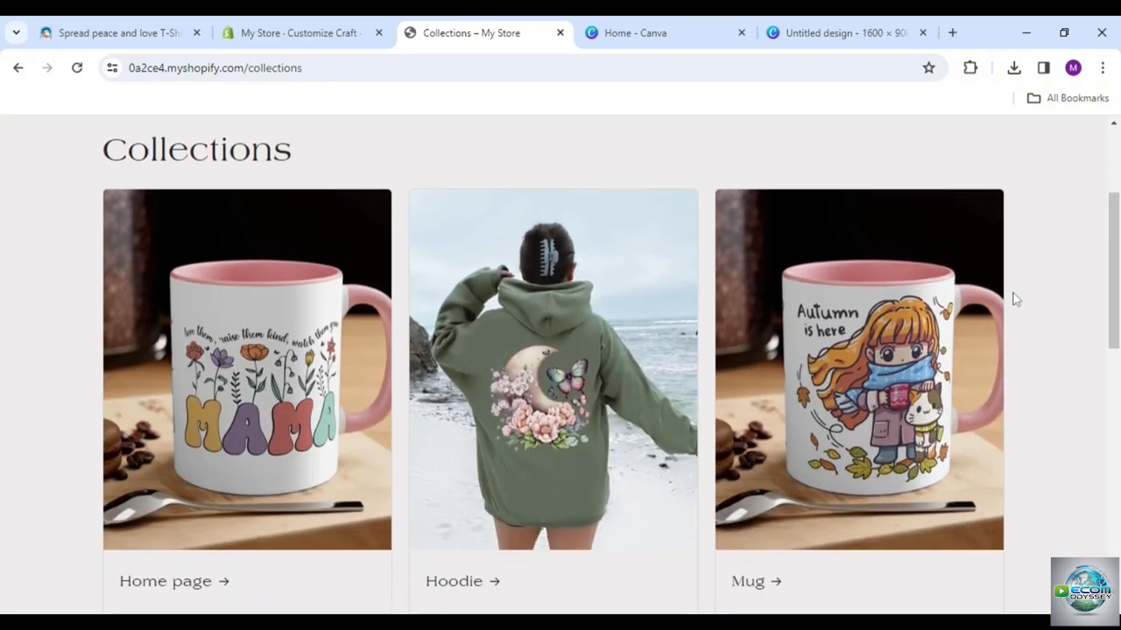
{"action": "scroll", "coordinate": [1013, 299], "scroll_direction": "up", "scroll_amount": 2}
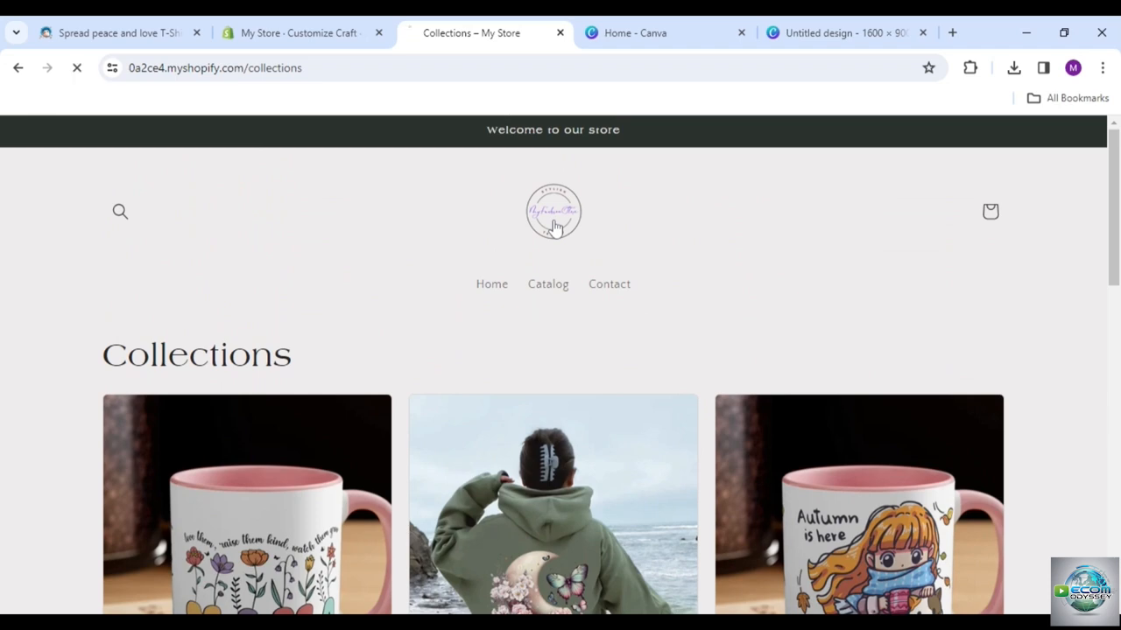
{"action": "scroll", "coordinate": [738, 255], "scroll_direction": "down", "scroll_amount": 6}
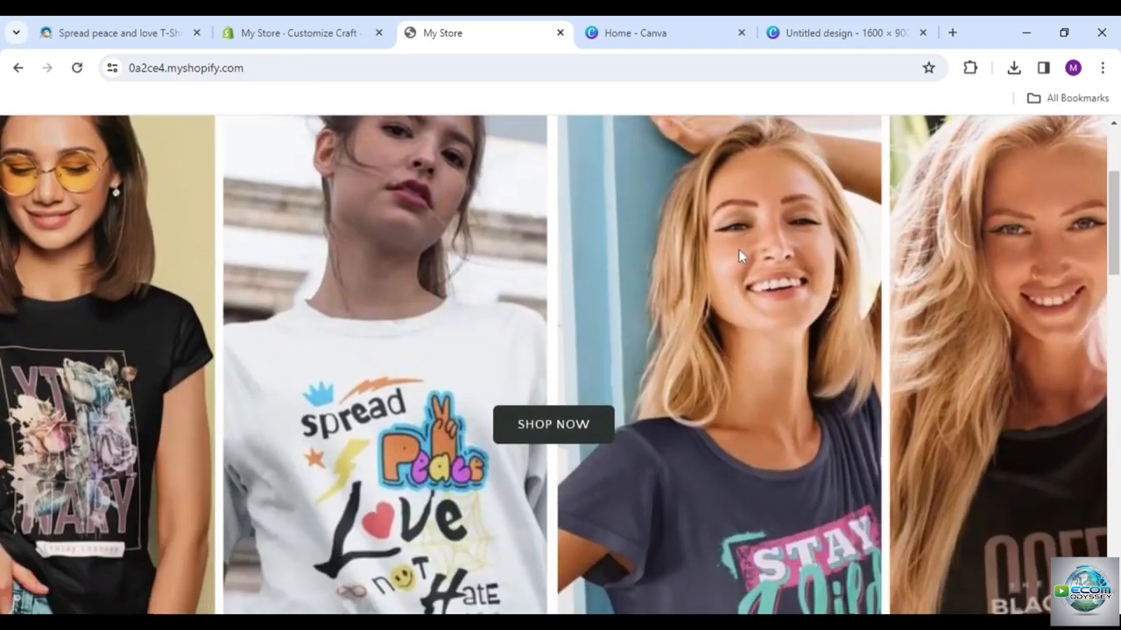